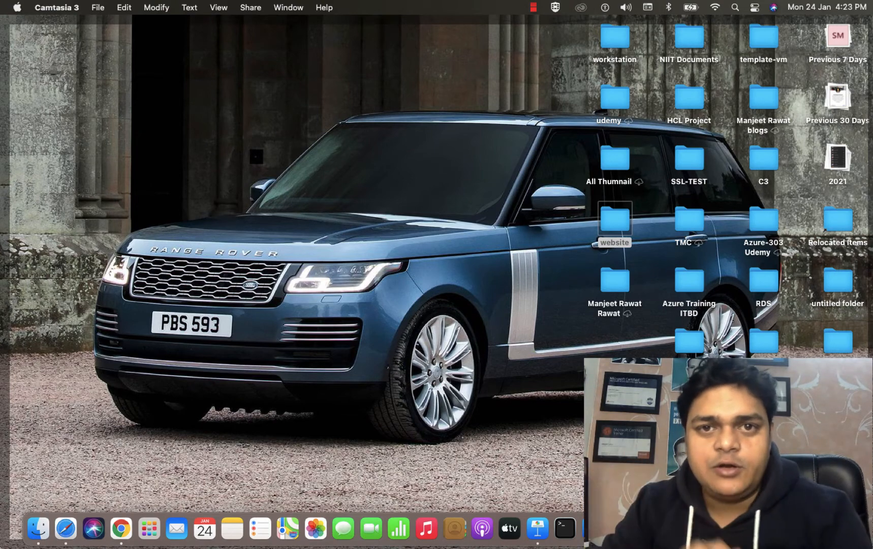
Step: Switch to the blank OneNote page and title it "Backup Repositories"
key(ctrl+Right)
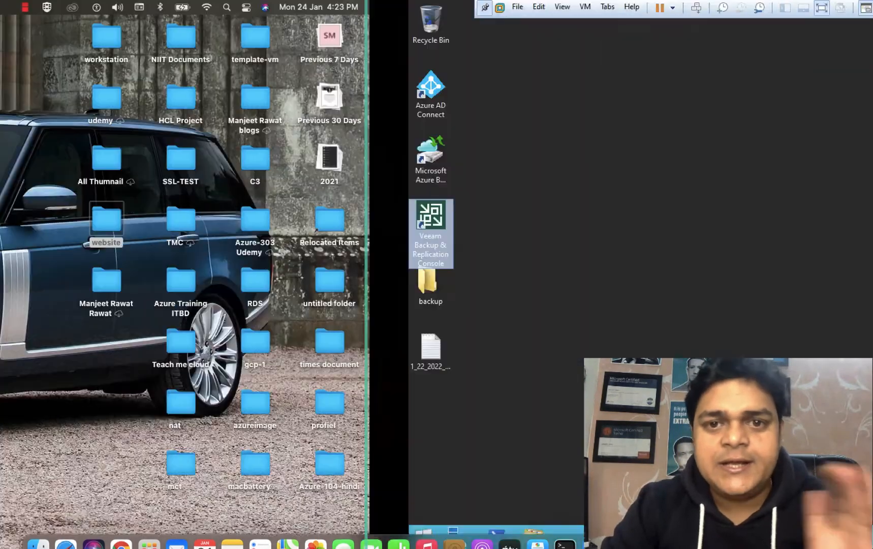
key(ctrl+Right)
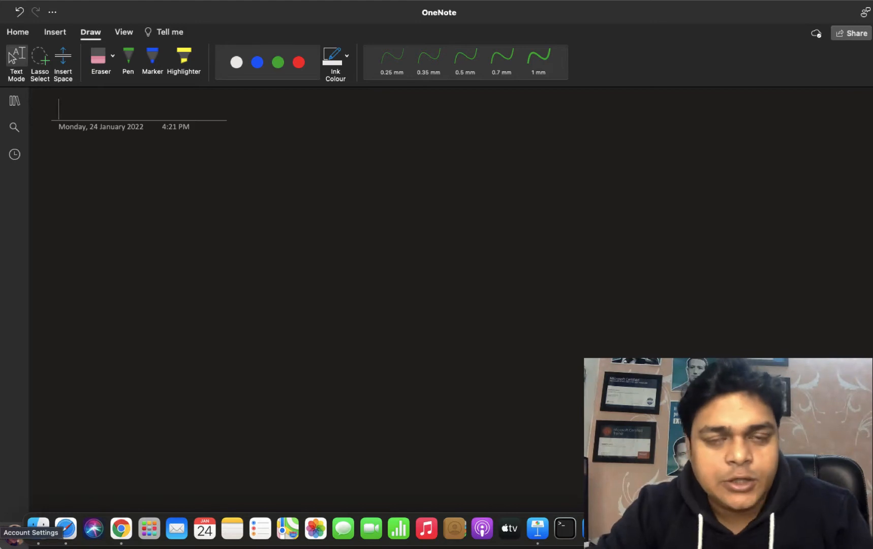
text(Ba)
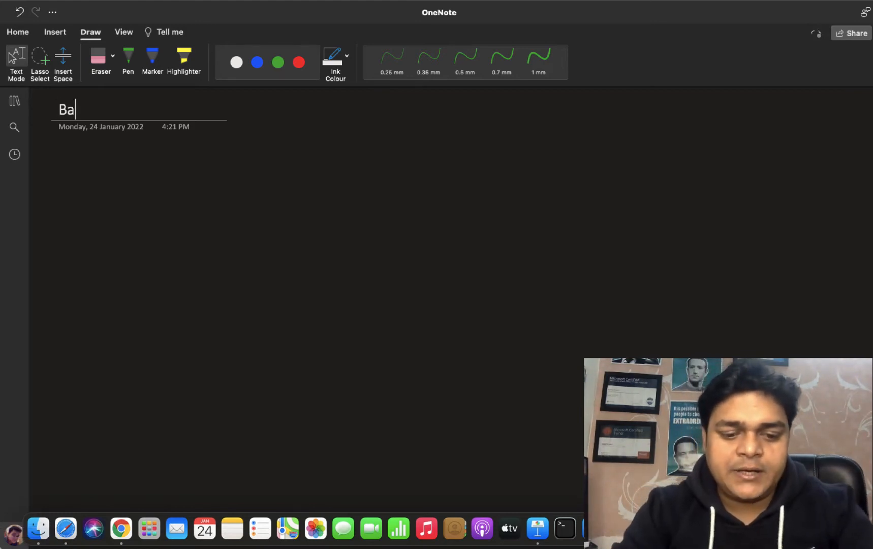
text(ckup Re)
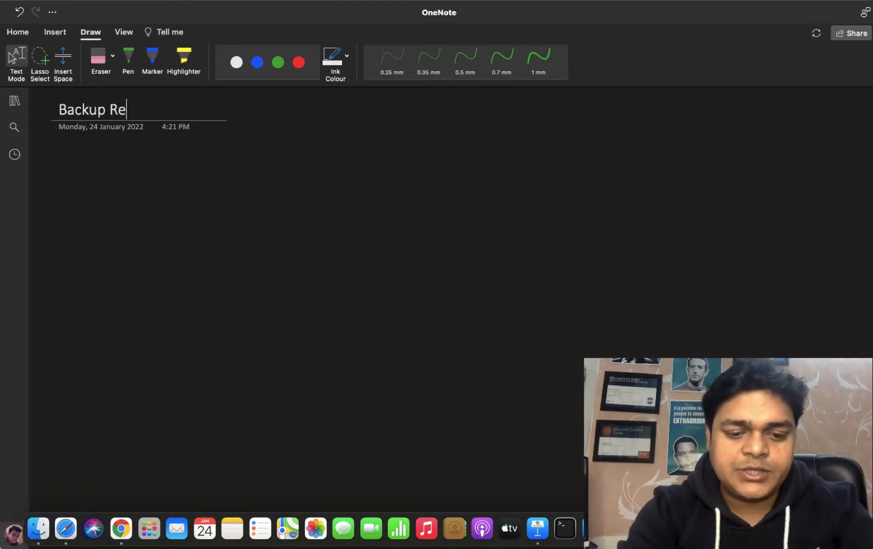
text(po)
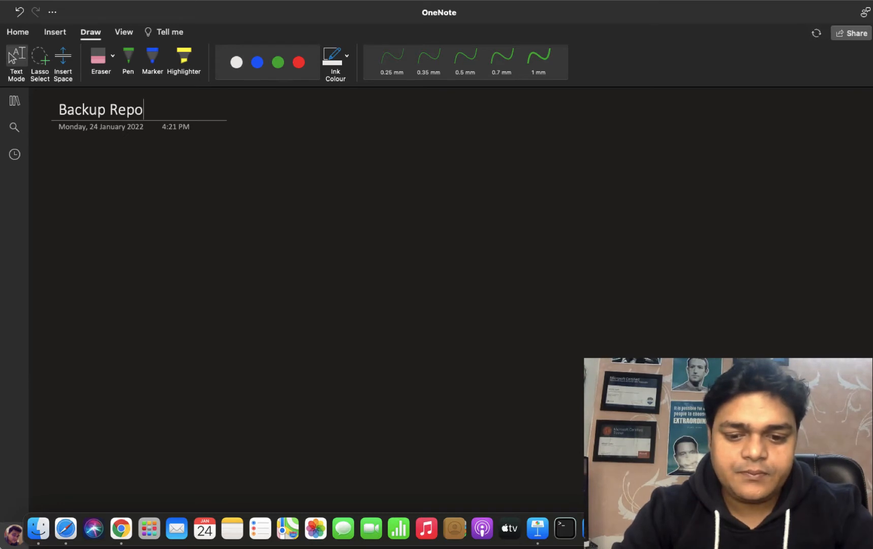
text(sitori)
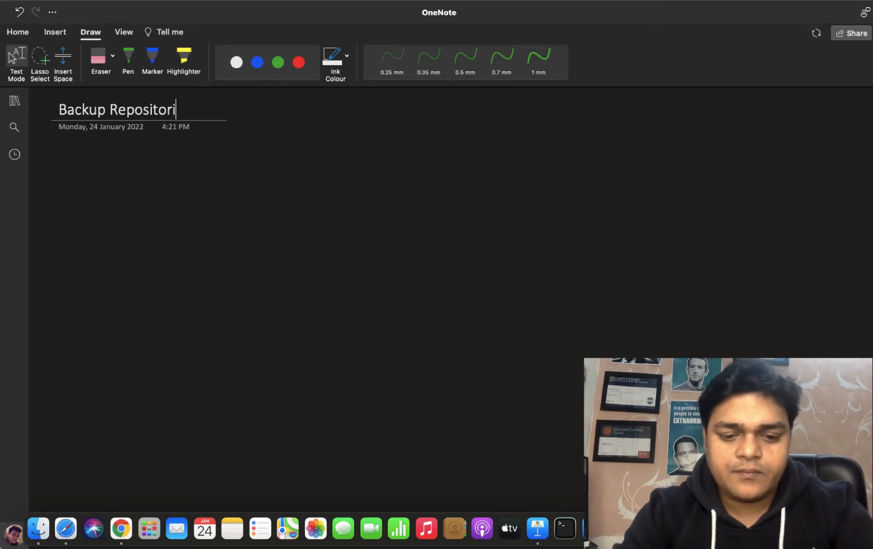
text(es)
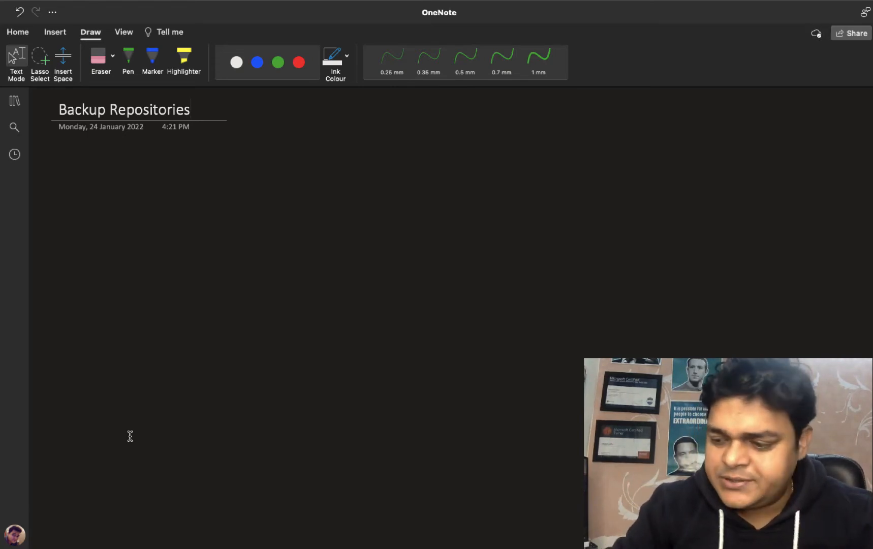
Step: Sketch a computer monitor on a stand with a server tower beside it, using the red 0.5 mm pen
click(129, 60)
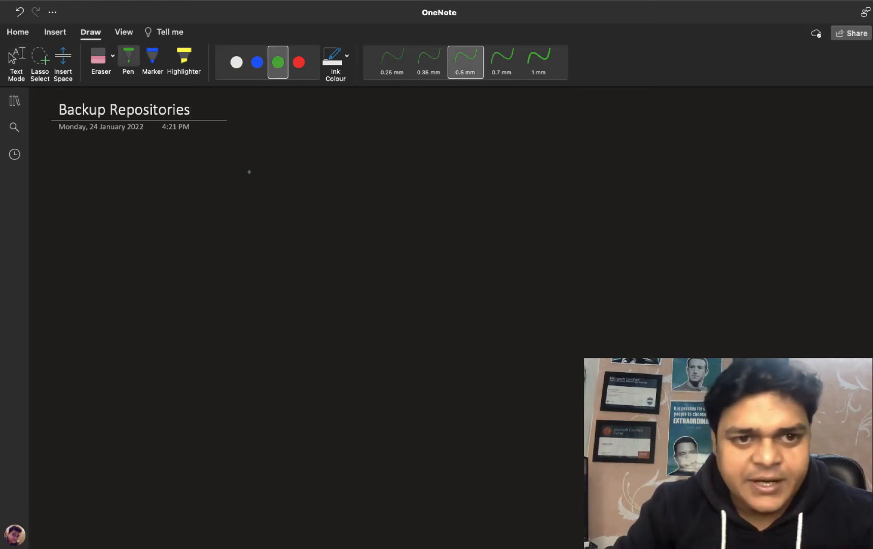
click(298, 66)
mouse_move(129, 191)
mouse_down()
mouse_move(136, 244)
mouse_move(217, 229)
mouse_move(136, 246)
mouse_move(169, 259)
mouse_move(176, 248)
mouse_up()
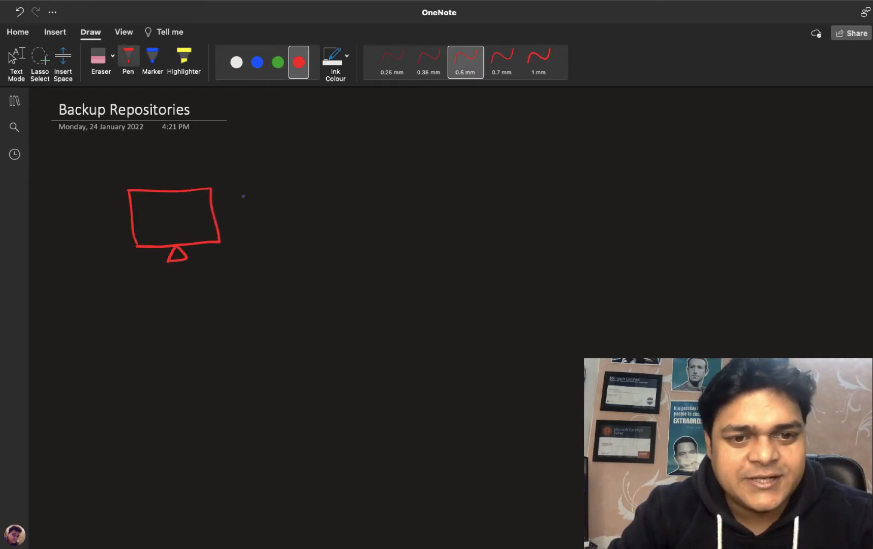
mouse_move(242, 188)
mouse_down()
mouse_move(251, 242)
mouse_move(280, 243)
mouse_move(258, 239)
mouse_up()
click(256, 218)
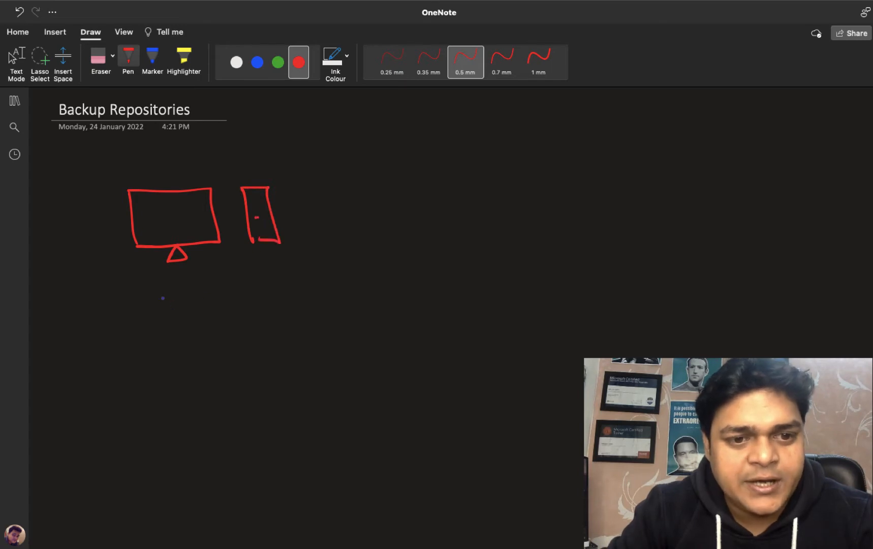
Step: Handwrite the label "veeam-11" in red below the monitor and tower sketch
drag(160, 295, 189, 306)
drag(201, 294, 202, 305)
mouse_move(213, 294)
mouse_down()
mouse_move(211, 306)
mouse_move(220, 306)
mouse_up()
mouse_move(221, 305)
mouse_down()
mouse_move(228, 296)
mouse_move(238, 307)
mouse_up()
drag(247, 299, 258, 304)
drag(266, 289, 267, 304)
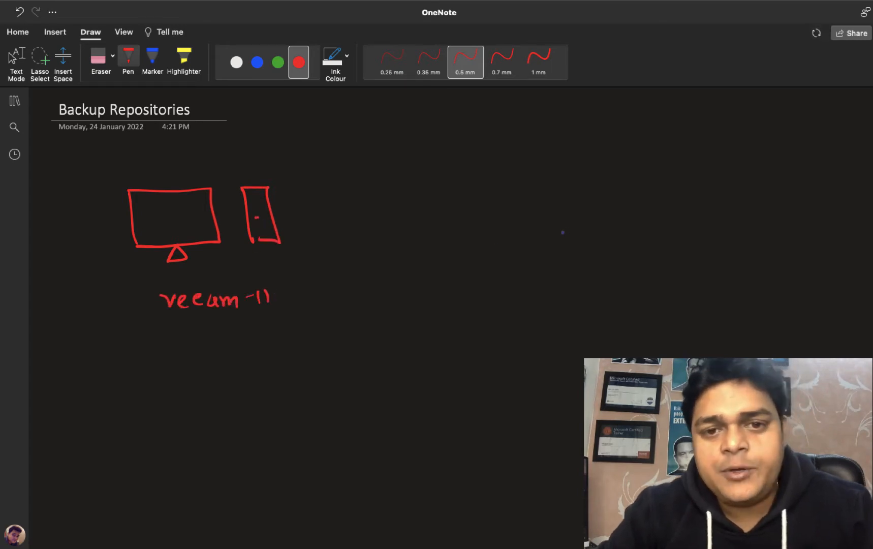
Step: Draw a short red line leading to the handwritten word "Repositories" and enclose the word in a box
drag(359, 213, 423, 206)
mouse_move(433, 193)
mouse_down()
mouse_move(433, 217)
mouse_move(471, 217)
mouse_up()
mouse_move(475, 206)
mouse_down()
mouse_move(482, 227)
mouse_move(486, 217)
mouse_up()
key(super+z)
drag(496, 209, 519, 221)
drag(523, 203, 529, 222)
drag(525, 212, 598, 226)
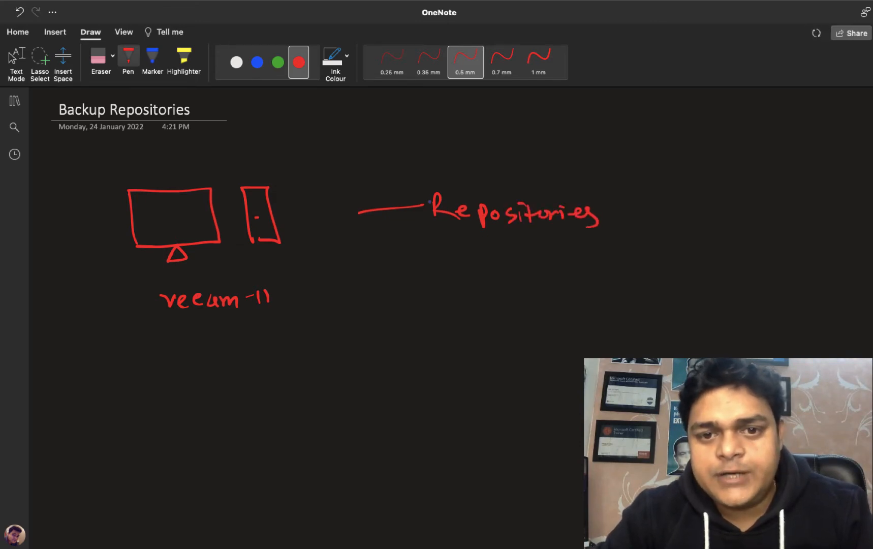
mouse_move(428, 192)
mouse_down()
mouse_move(433, 232)
mouse_move(547, 180)
mouse_move(610, 230)
mouse_move(483, 246)
mouse_move(430, 229)
mouse_up()
Step: Draw two green arrows branching from the Repositories box, one from its upper edge and one from its lower edge
click(278, 62)
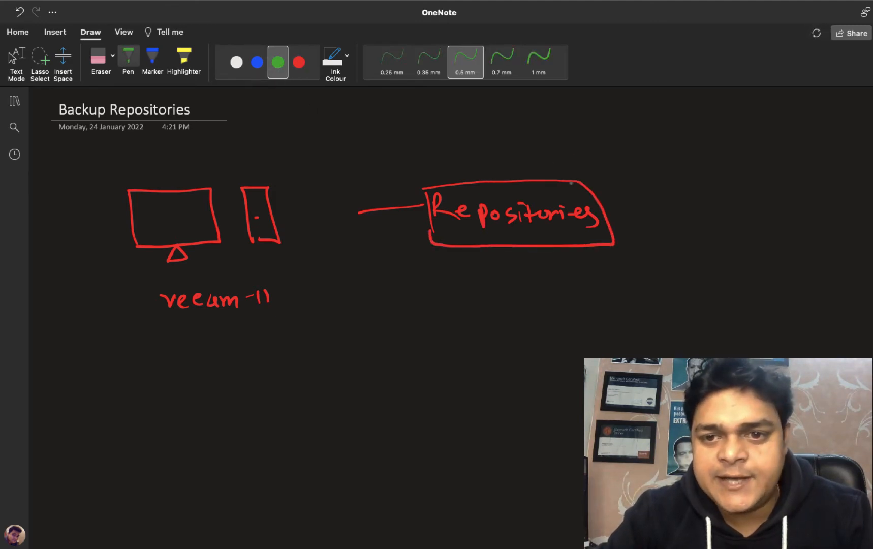
mouse_move(574, 182)
mouse_down()
mouse_move(629, 137)
mouse_move(628, 150)
mouse_up()
mouse_move(603, 256)
mouse_down()
mouse_move(606, 285)
mouse_move(664, 287)
mouse_up()
drag(656, 279, 660, 296)
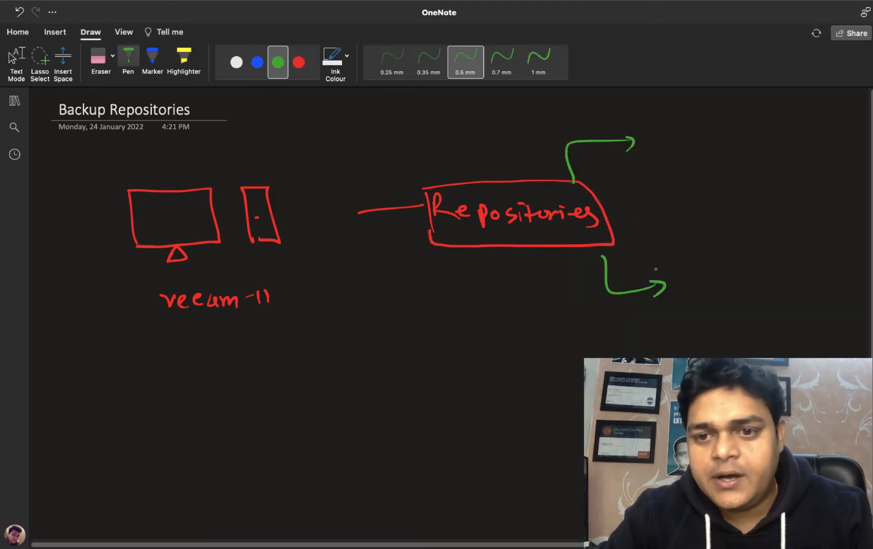
Step: Handwrite "Backup Repo" in green at the end of the upper arrow
drag(649, 134, 656, 150)
mouse_move(674, 141)
mouse_down()
mouse_move(732, 159)
mouse_move(740, 149)
mouse_move(786, 148)
mouse_move(789, 160)
mouse_move(791, 150)
mouse_up()
click(752, 137)
drag(801, 141, 800, 142)
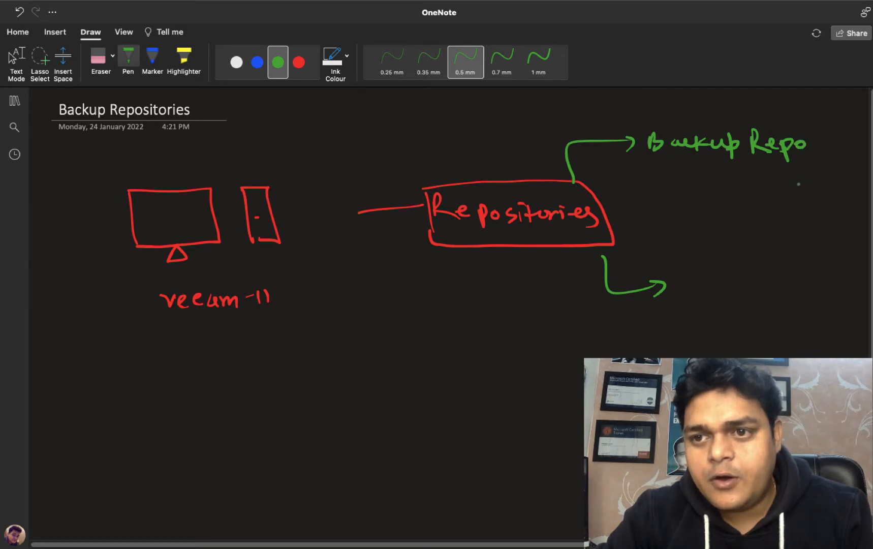
Step: Handwrite "External Repo" in green at the end of the lower arrow, undoing the misdrawn strokes
drag(676, 276, 687, 294)
drag(676, 284, 689, 275)
mouse_move(706, 278)
mouse_down()
mouse_move(695, 293)
mouse_move(712, 282)
mouse_move(699, 291)
mouse_up()
key(super+z)
key(super+z)
mouse_move(713, 276)
mouse_down()
mouse_move(711, 290)
mouse_move(720, 281)
mouse_up()
drag(721, 284, 730, 287)
drag(731, 279, 766, 288)
mouse_move(769, 269)
mouse_down()
mouse_move(772, 291)
mouse_move(782, 290)
mouse_up()
drag(783, 268, 797, 285)
mouse_move(796, 281)
mouse_down()
mouse_move(808, 297)
mouse_move(828, 282)
mouse_up()
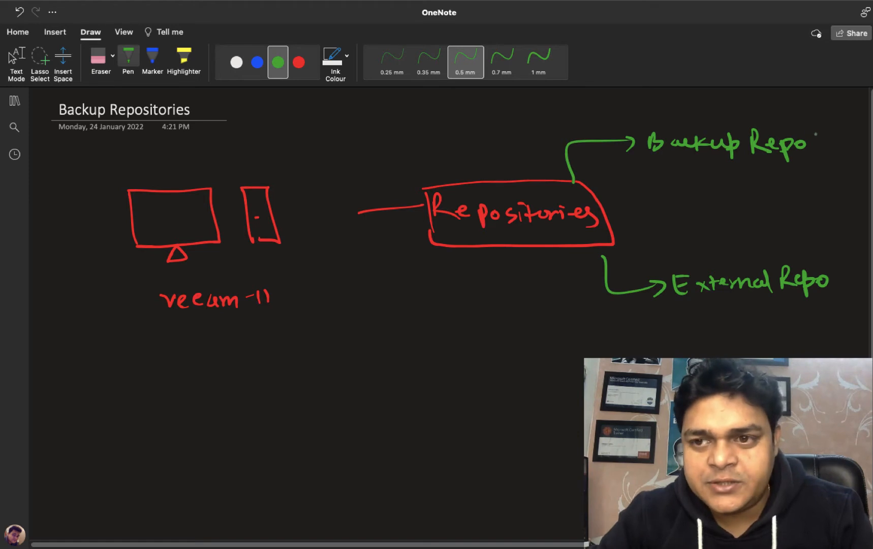
Step: Draw a small green box below Backup Repo, labelled with an underlined "share" and the word "Local"
drag(740, 166, 743, 202)
mouse_move(741, 165)
mouse_down()
mouse_move(768, 165)
mouse_move(772, 203)
mouse_move(745, 205)
mouse_up()
mouse_move(792, 181)
mouse_down()
mouse_move(781, 194)
mouse_move(832, 192)
mouse_up()
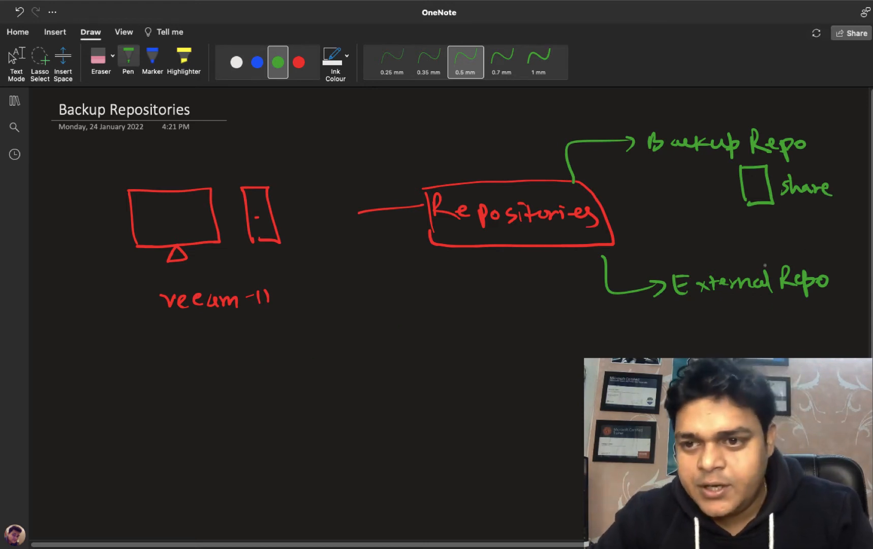
mouse_move(789, 204)
mouse_down()
mouse_move(822, 200)
mouse_move(805, 231)
mouse_move(805, 224)
mouse_up()
mouse_move(822, 222)
mouse_down()
mouse_move(824, 229)
mouse_move(839, 220)
mouse_move(841, 229)
mouse_up()
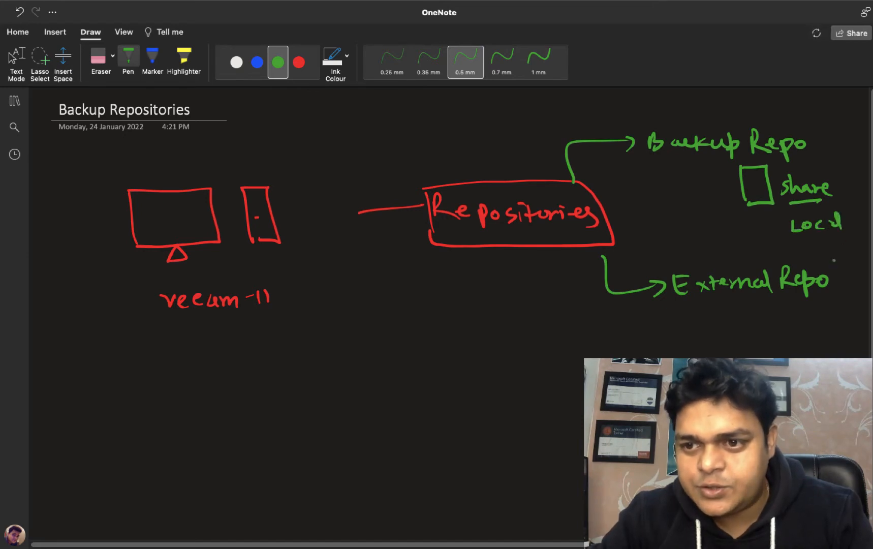
Step: Draw a green arrow from External Repo down to the word "Cloud", and connect the server tower to the Repositories box with a green line
drag(754, 303, 762, 317)
mouse_move(760, 315)
mouse_down()
mouse_move(761, 329)
mouse_move(789, 349)
mouse_move(801, 335)
mouse_up()
drag(809, 347, 809, 347)
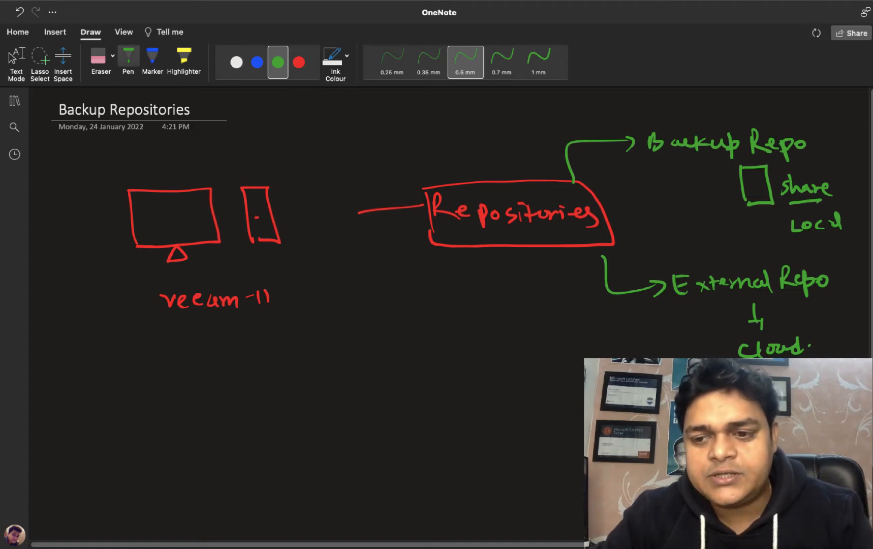
key(Escape)
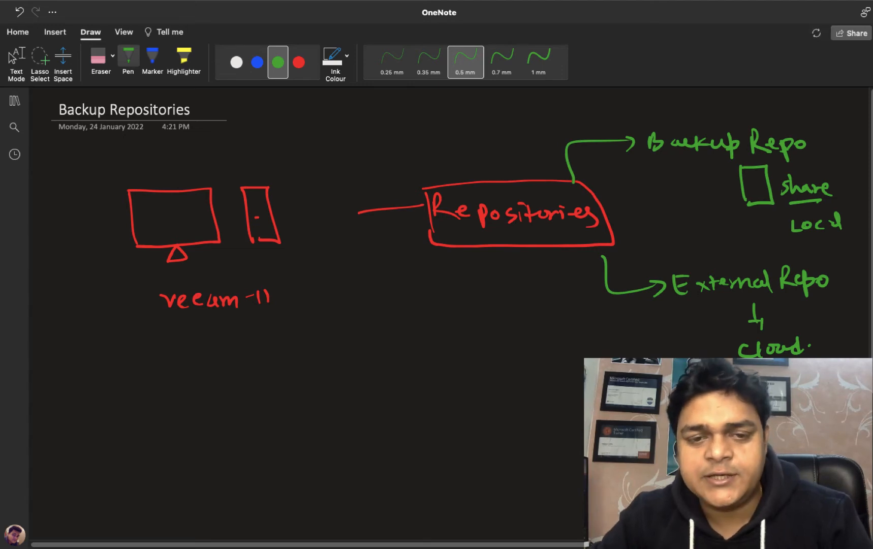
drag(274, 219, 423, 203)
Step: Sketch a blue server below the veeam-11 label with two small computers beside it, each linked to the server by a line
click(257, 62)
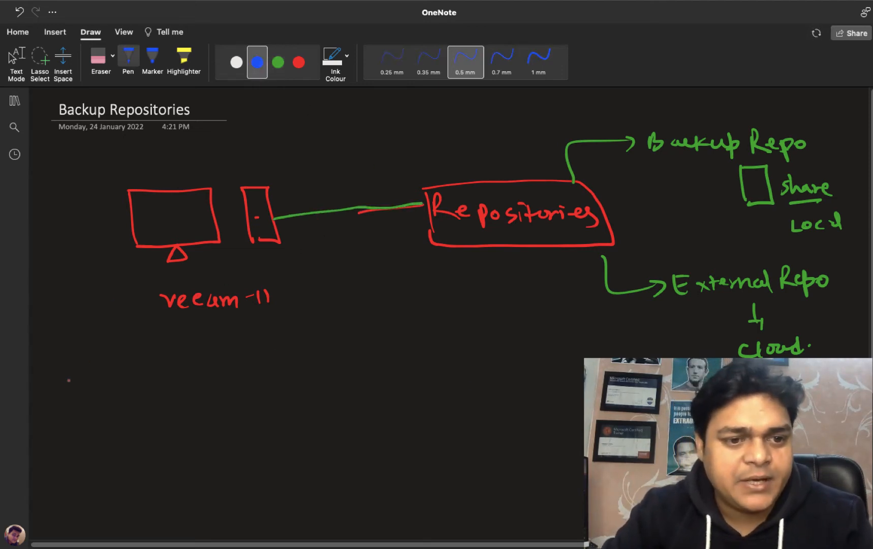
drag(62, 380, 71, 437)
mouse_move(61, 380)
mouse_down()
mouse_move(93, 379)
mouse_move(74, 437)
mouse_up()
mouse_move(118, 377)
mouse_down()
mouse_move(118, 393)
mouse_move(138, 395)
mouse_up()
mouse_move(131, 429)
mouse_down()
mouse_move(147, 417)
mouse_move(150, 431)
mouse_up()
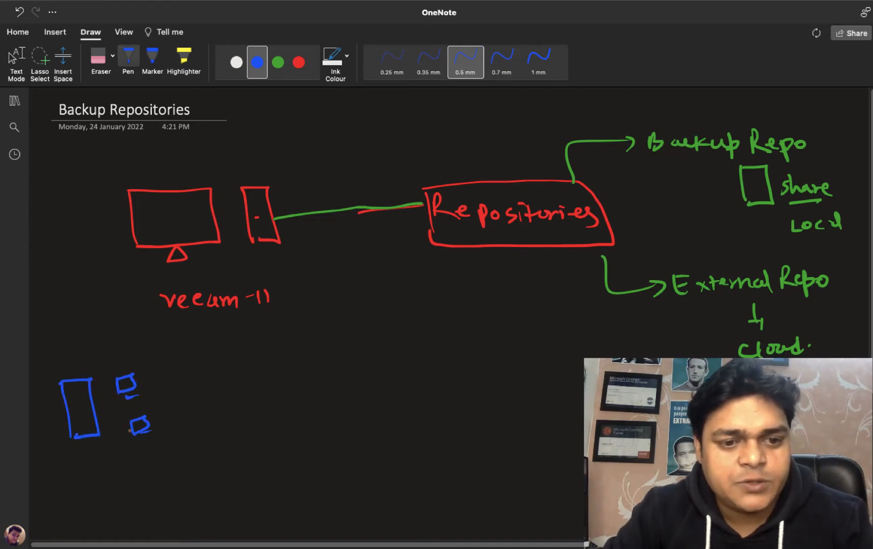
mouse_move(89, 418)
mouse_down()
mouse_move(126, 397)
mouse_move(133, 433)
mouse_up()
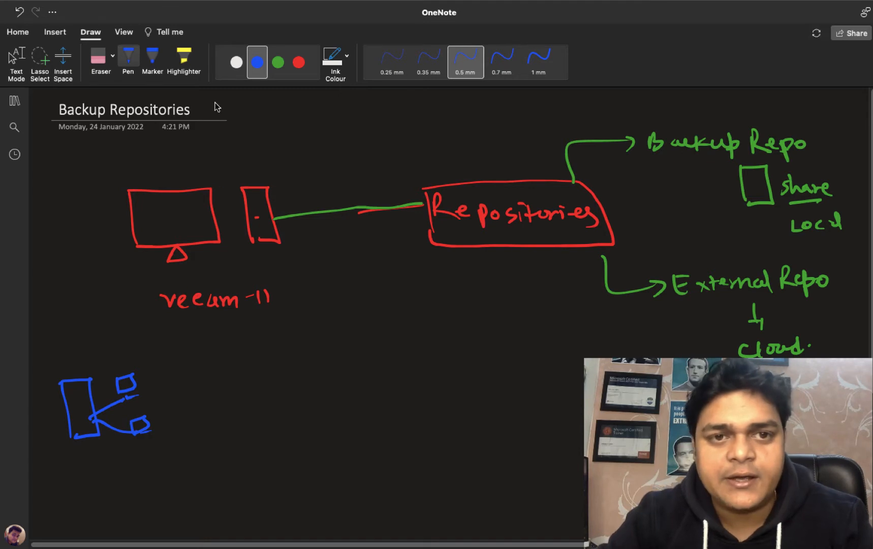
Step: Draw a white arrow from the upper small computer to the monitor, and add white backup squares in the share box and beside Cloud
click(236, 62)
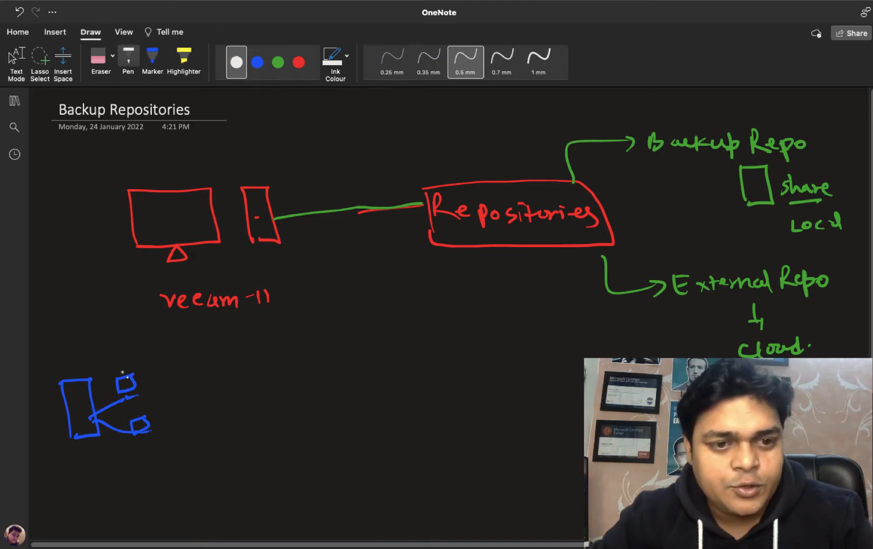
mouse_move(122, 374)
mouse_down()
mouse_move(117, 273)
mouse_move(180, 226)
mouse_move(181, 234)
mouse_up()
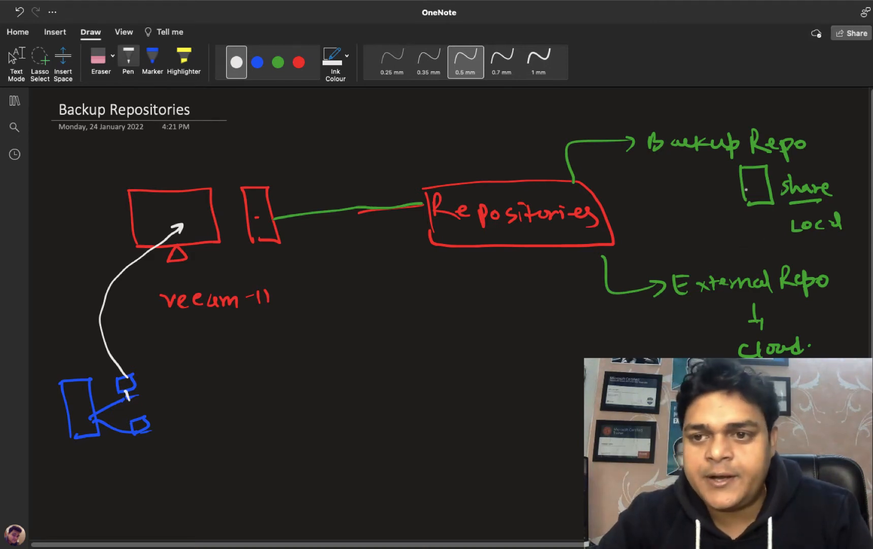
mouse_move(751, 173)
mouse_down()
mouse_move(750, 186)
mouse_move(763, 181)
mouse_move(751, 186)
mouse_up()
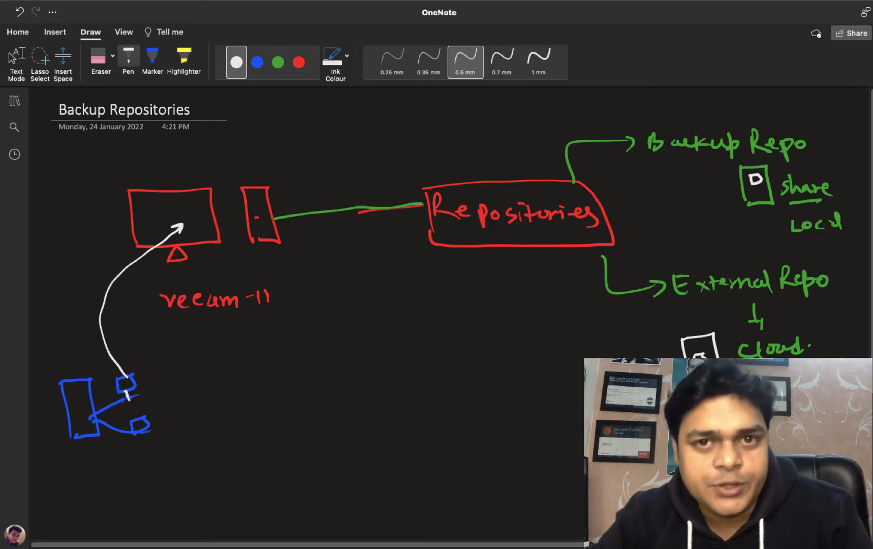
key(Escape)
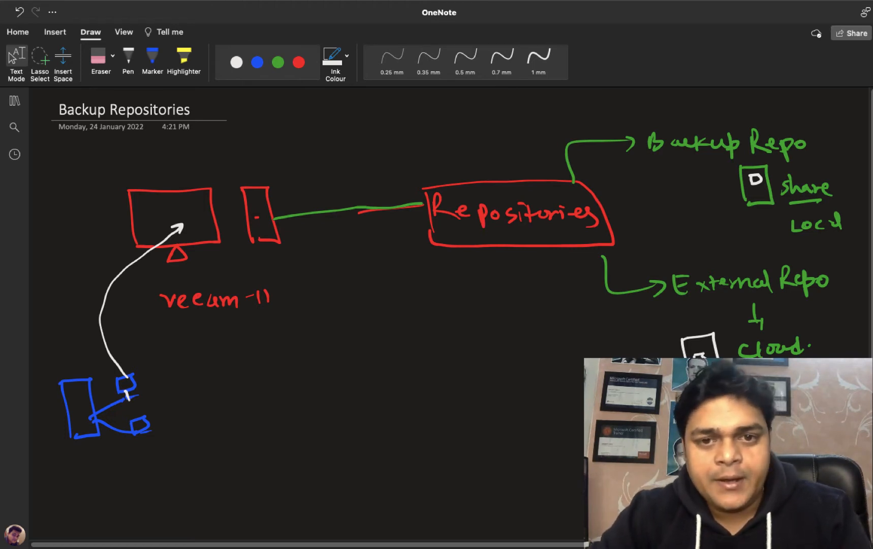
Step: Switch to the Domain virtual machine, open the Veeam Backup & Replication Console and connect to localhost with Windows session authentication
key(ctrl+Left)
click(429, 234)
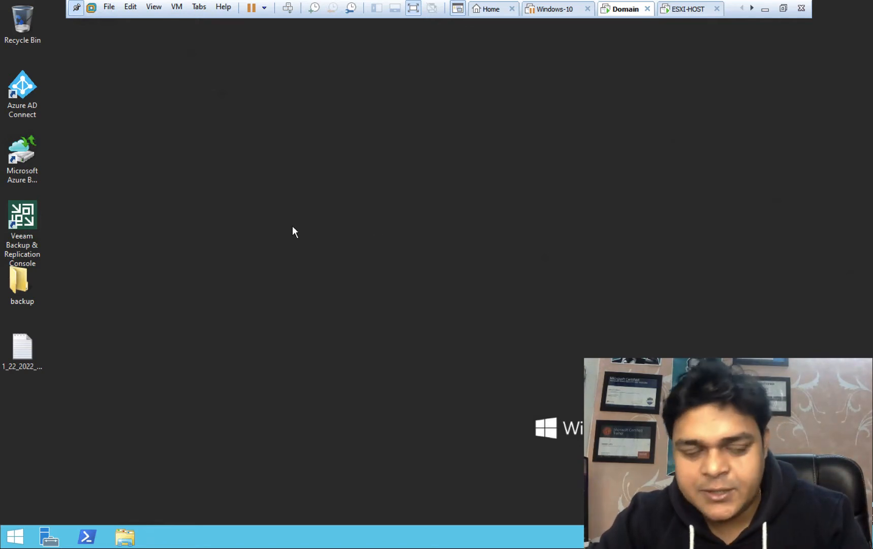
right_click(42, 223)
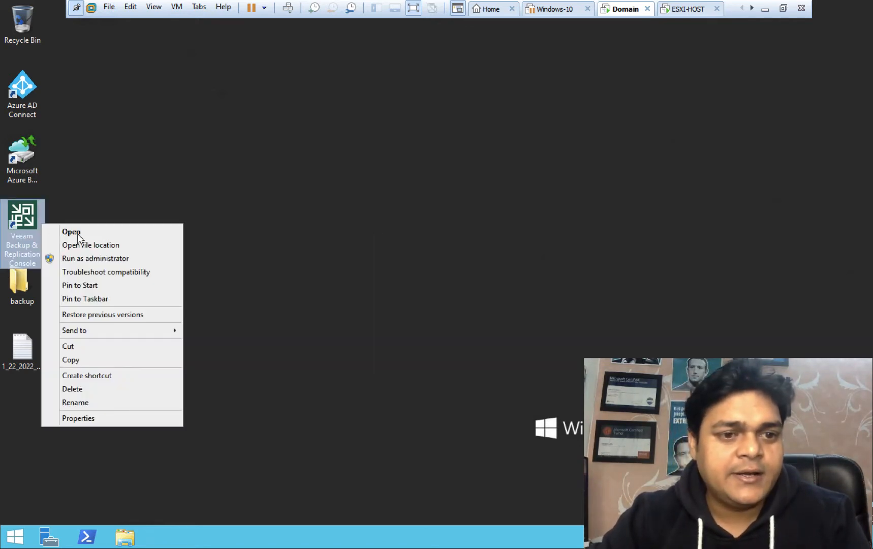
click(79, 234)
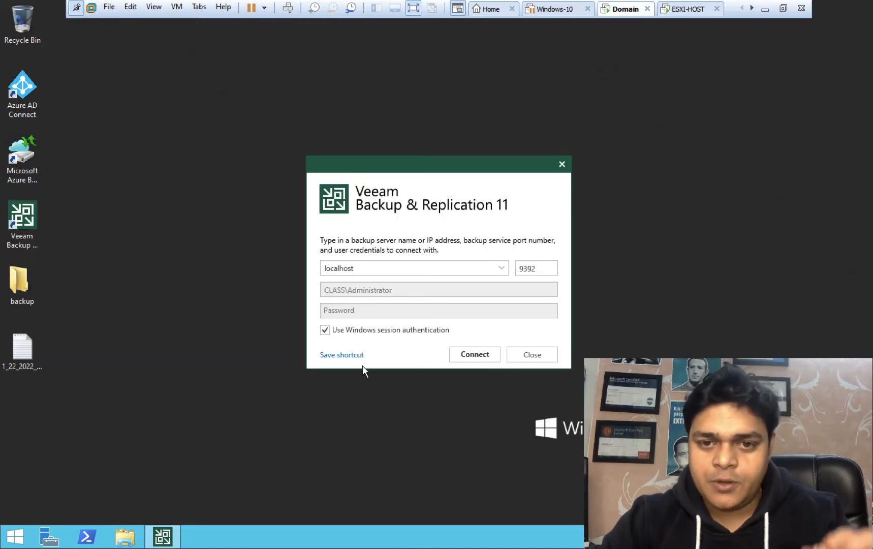
click(467, 354)
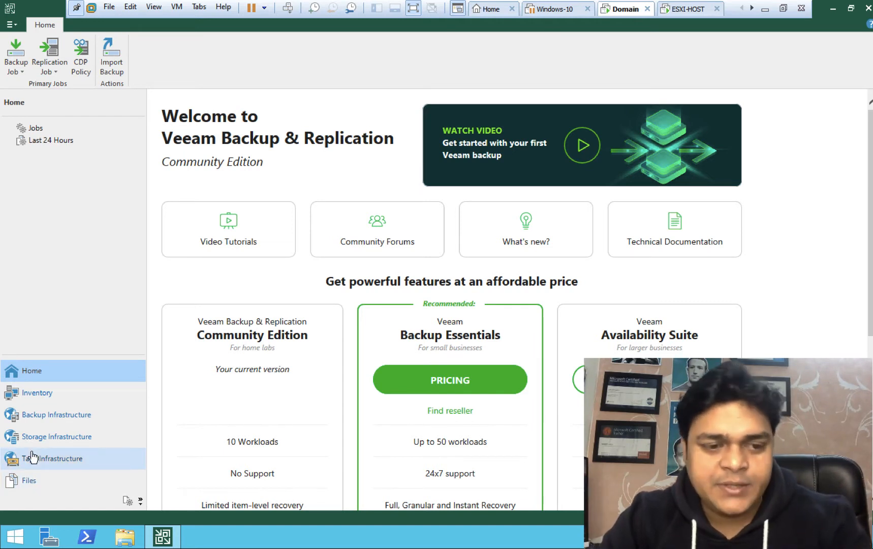
Step: Hide the Files view from the Veeam console's navigation and restore it
click(141, 501)
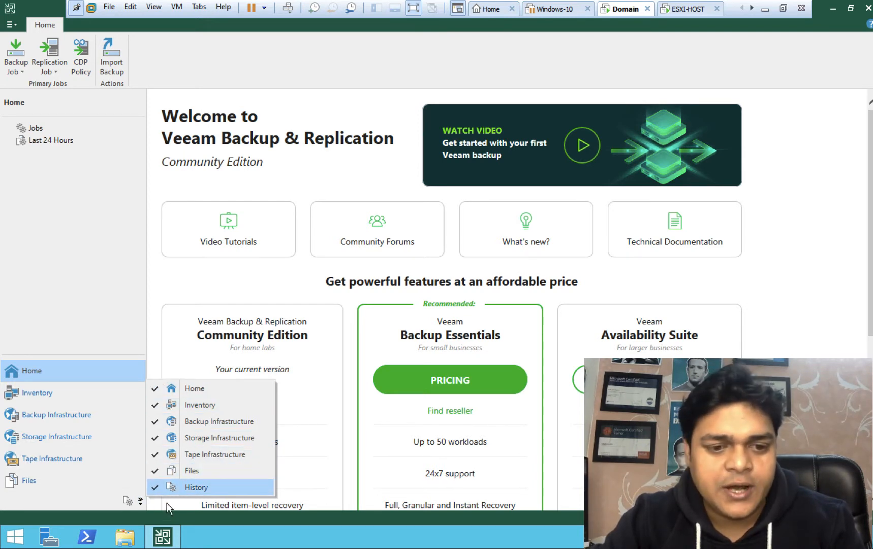
click(157, 474)
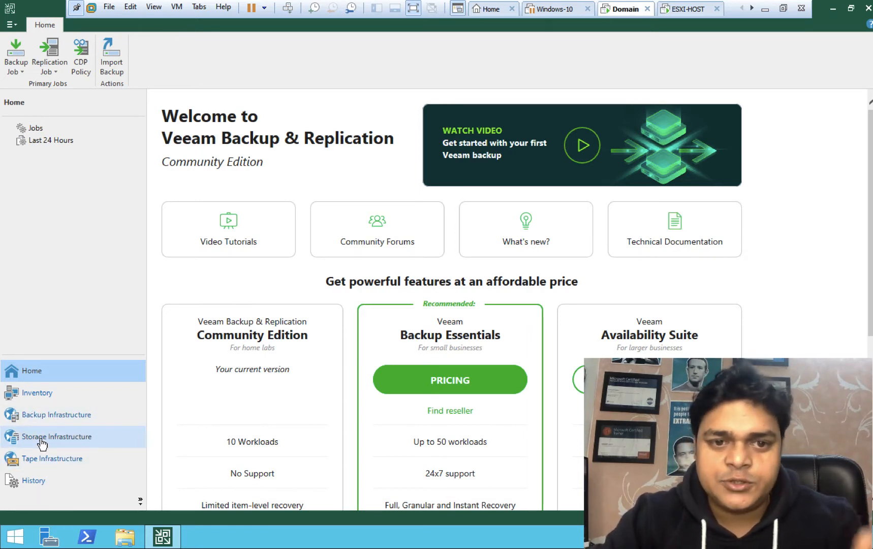
click(142, 502)
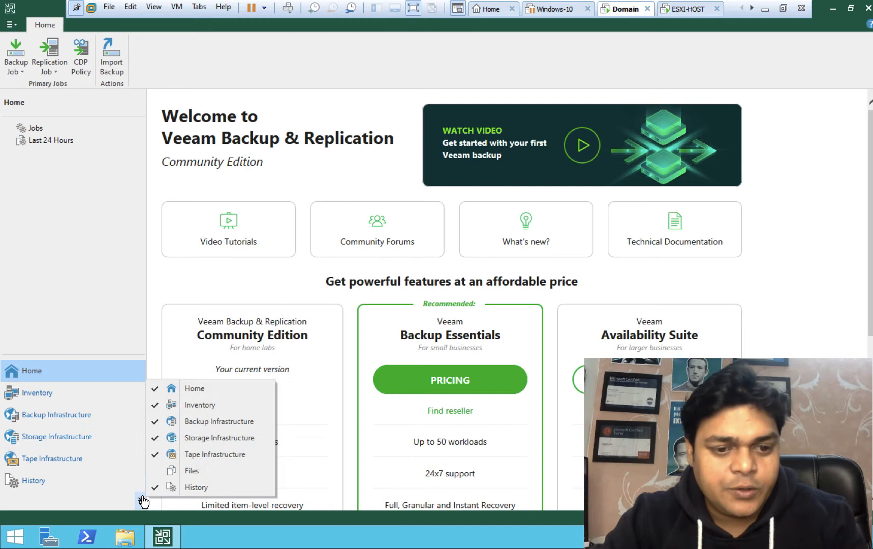
click(162, 470)
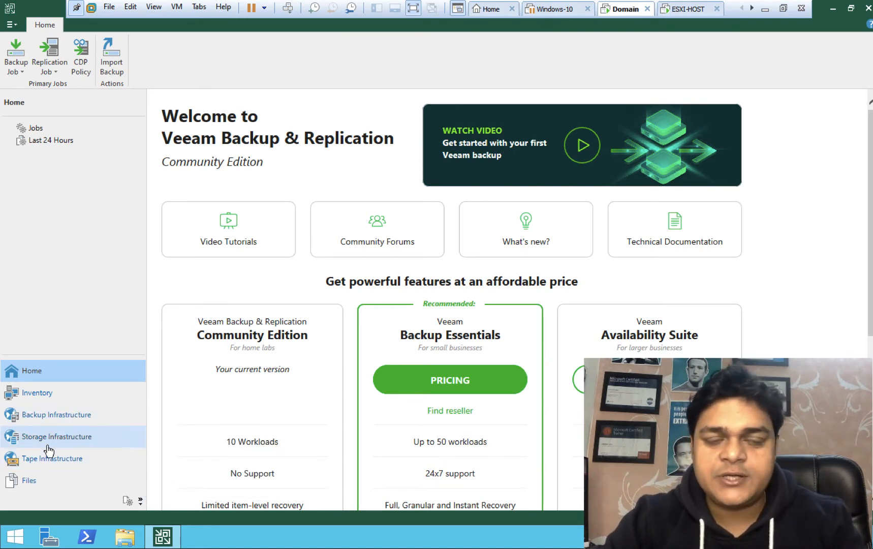
click(141, 501)
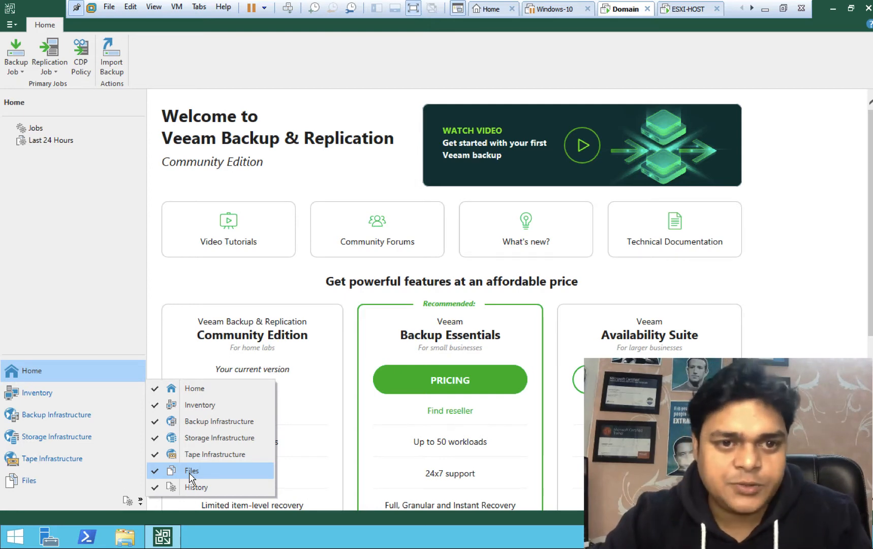
key(ctrl+Right)
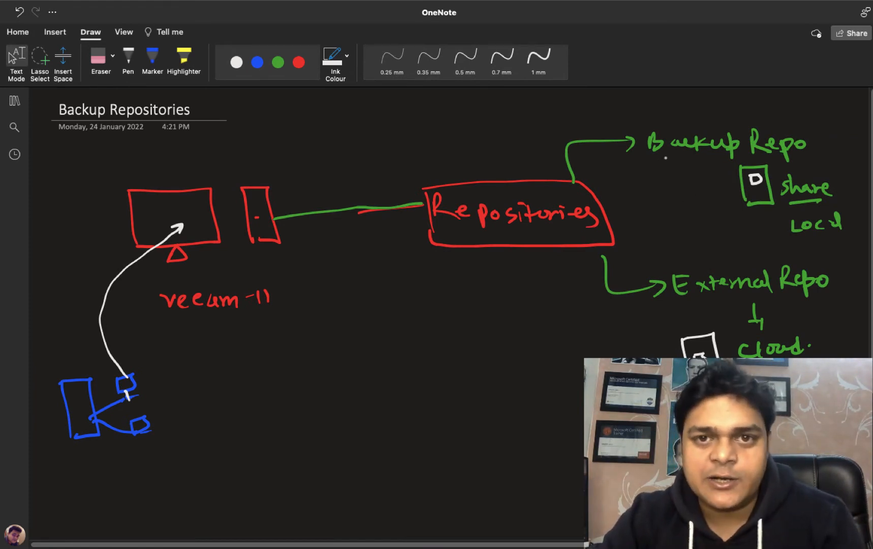
key(ctrl+Left)
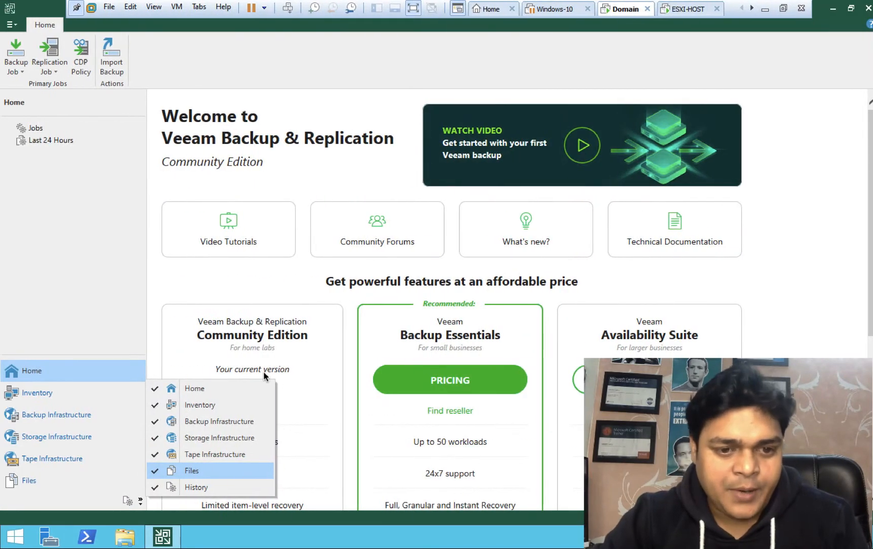
click(109, 306)
Step: Show the Backup Repositories list under Backup Infrastructure
click(42, 420)
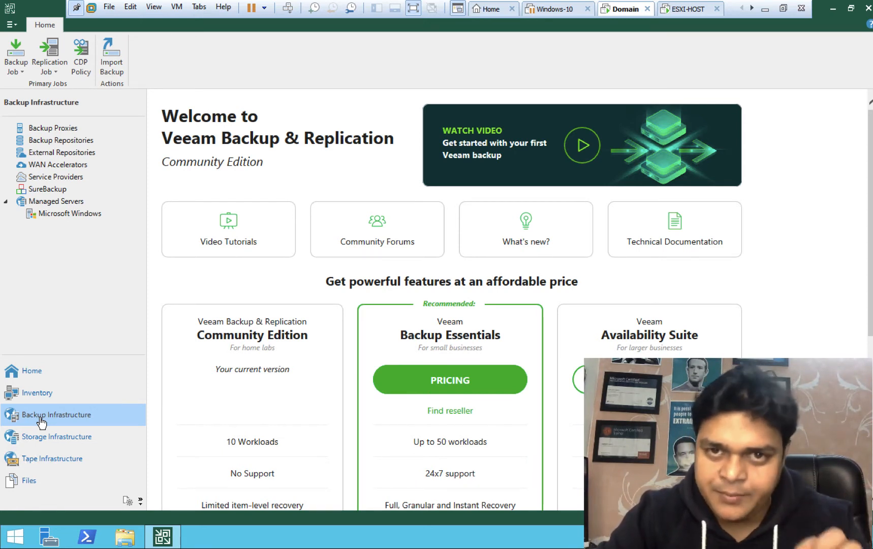
click(61, 142)
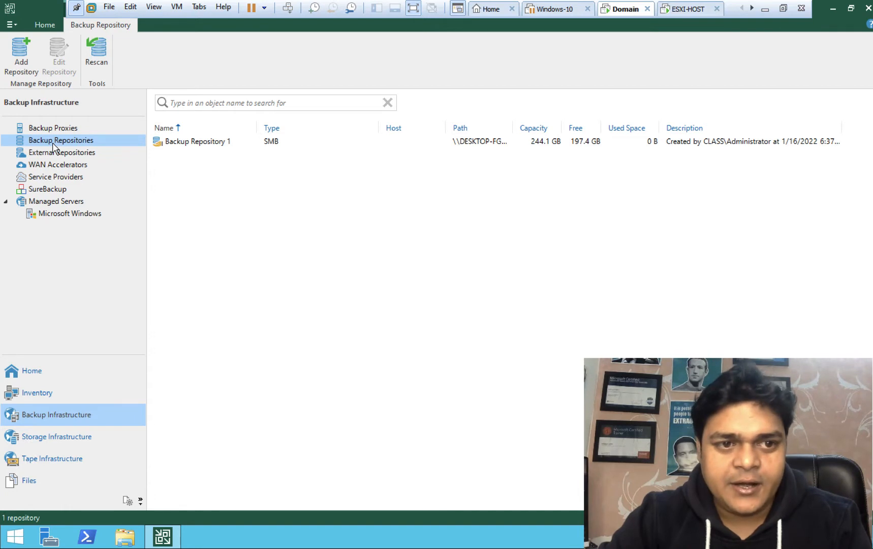
right_click(55, 147)
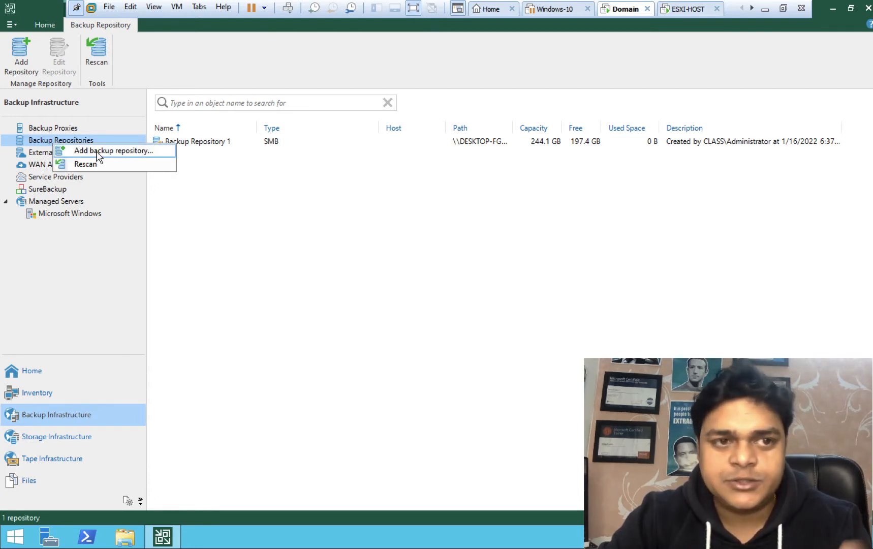
click(173, 239)
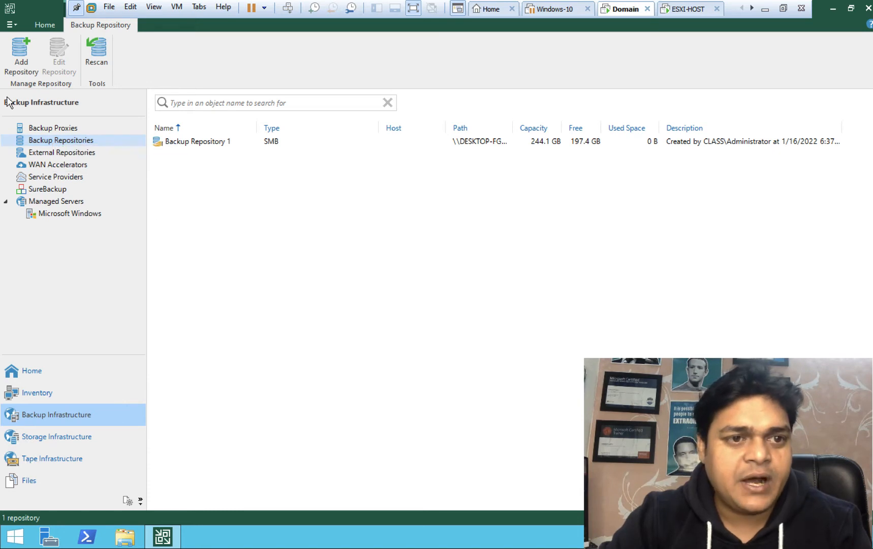
Step: Start a new backup repository on direct attached Microsoft Windows storage, keeping the name Backup Repository 2
click(20, 50)
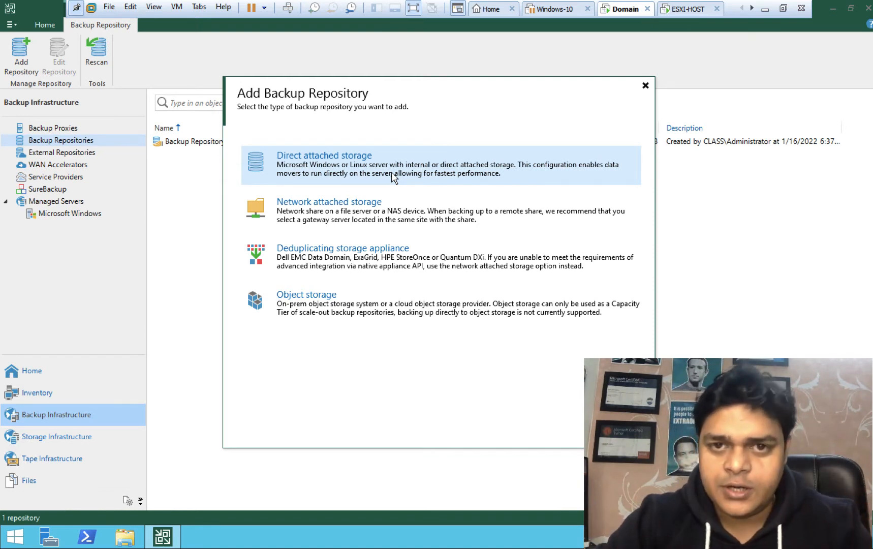
click(308, 161)
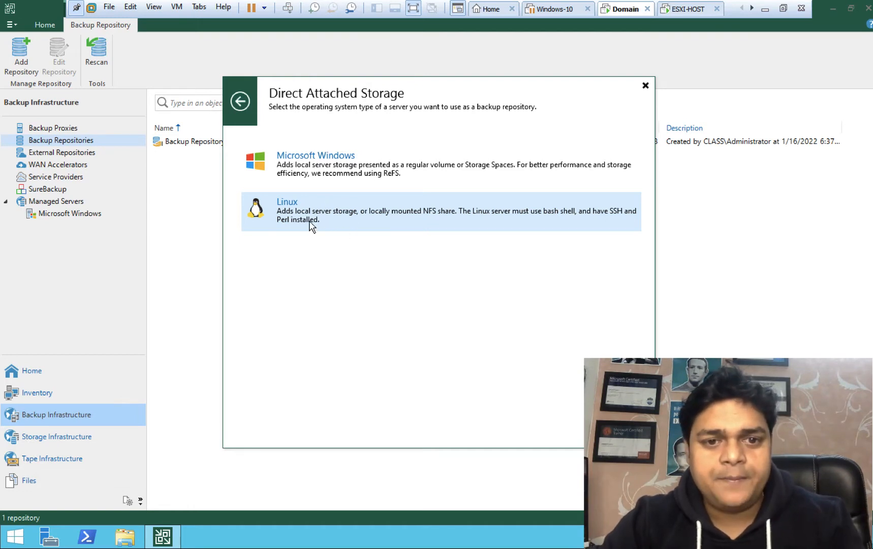
click(320, 169)
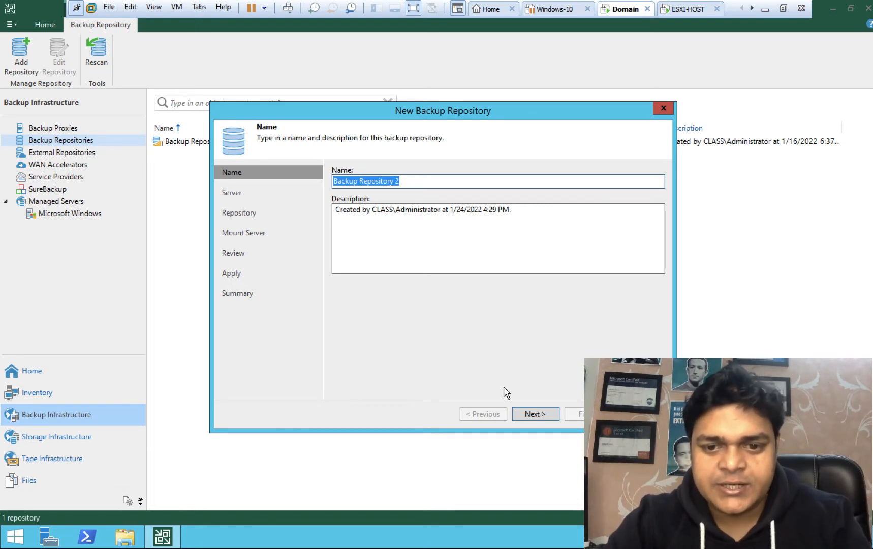
click(534, 414)
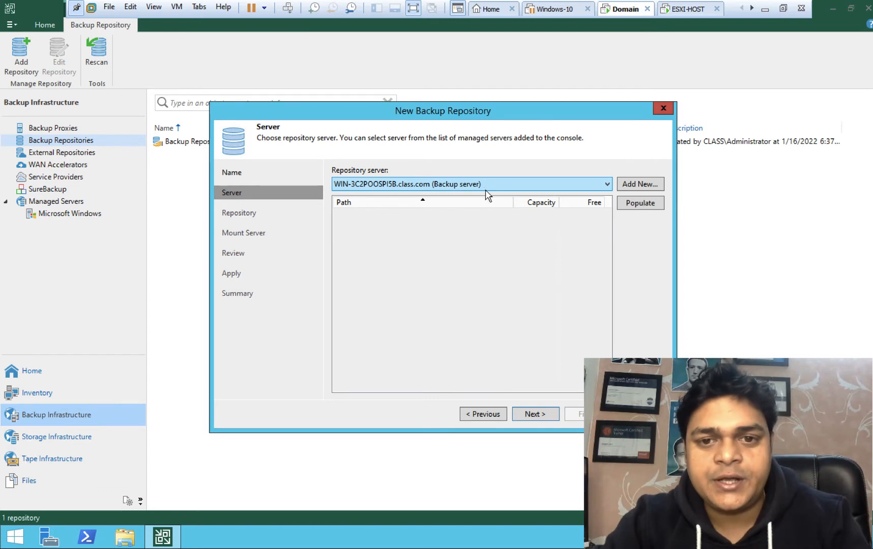
Step: Check the available repository servers and start adding a new Windows server
click(535, 186)
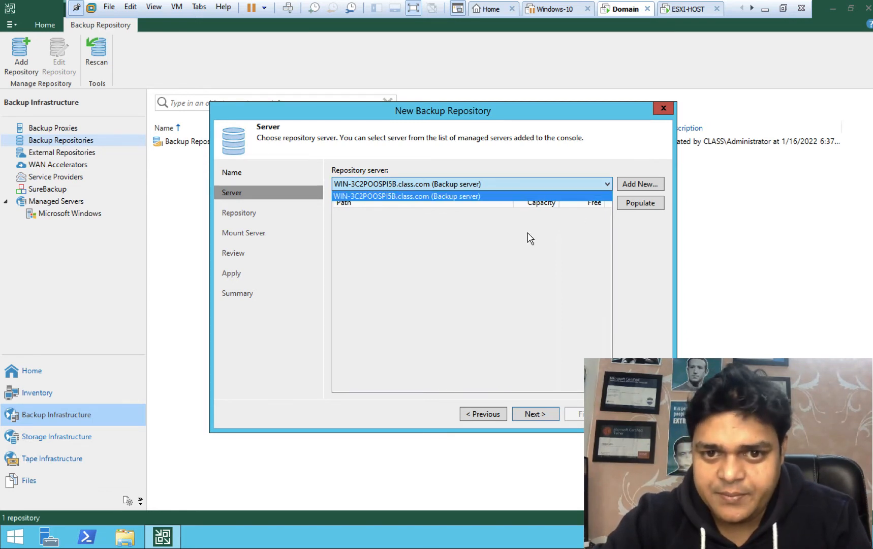
click(646, 186)
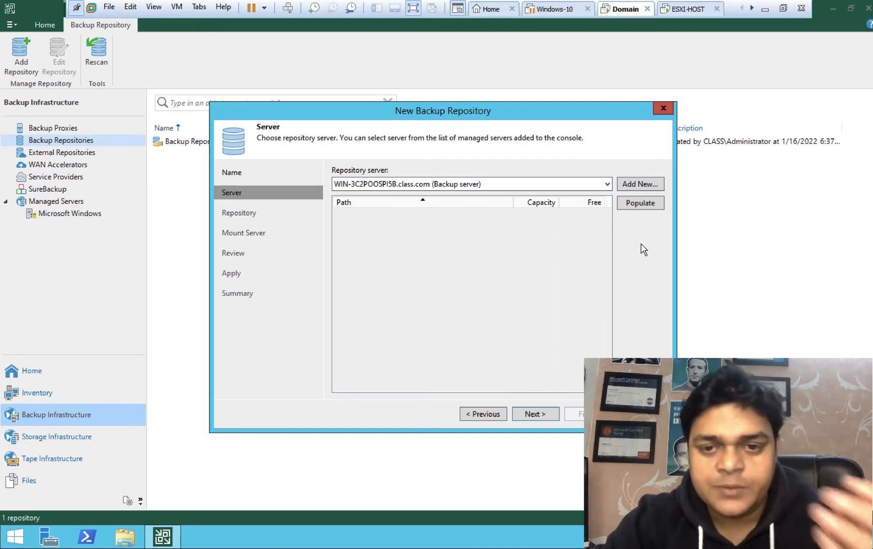
click(639, 185)
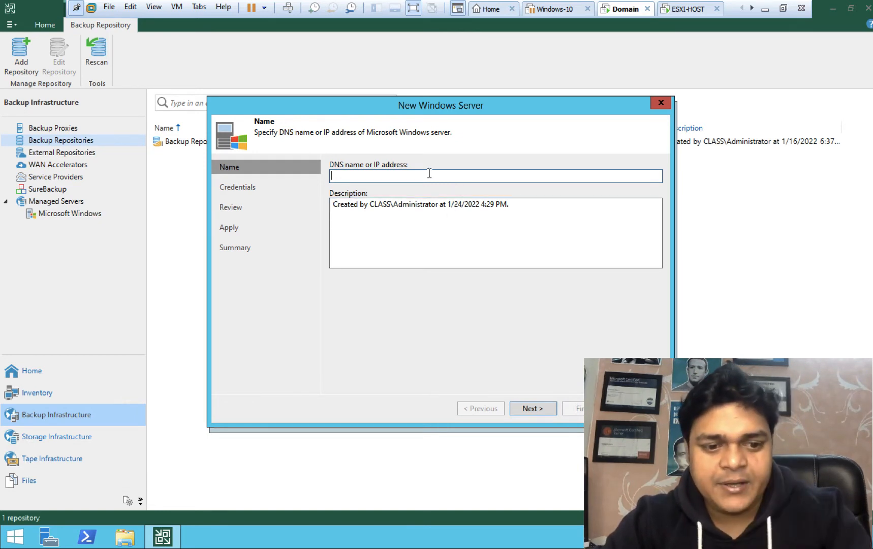
Step: Launch Disk Management with diskmgmt.msc and maximize its window
key(super+r)
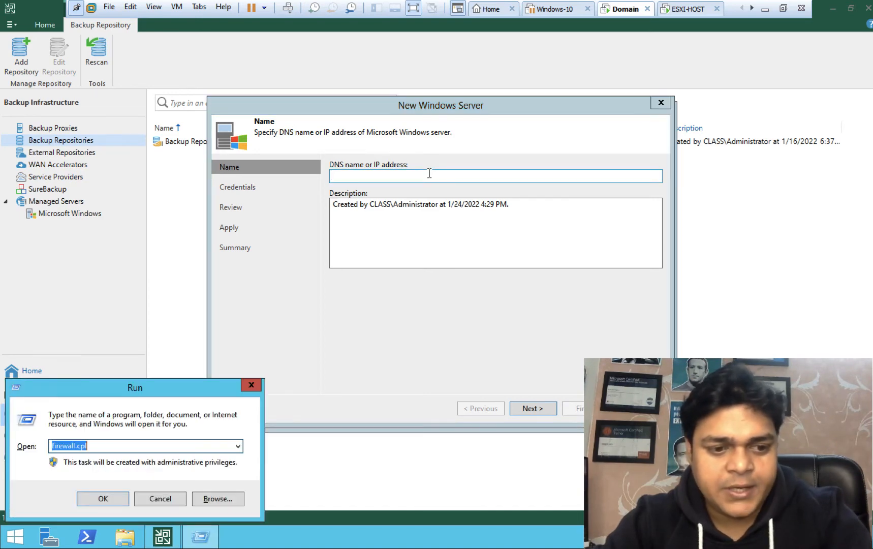
text(disk)
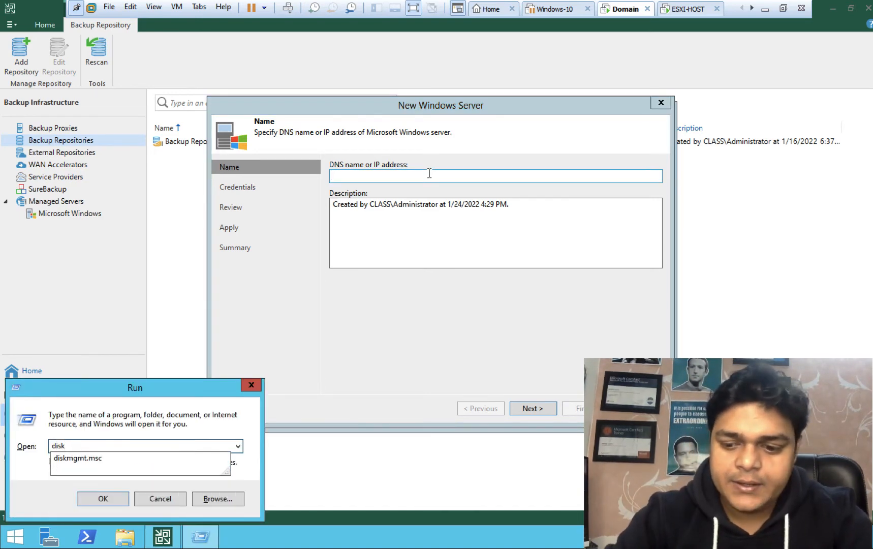
key(Down)
key(Return)
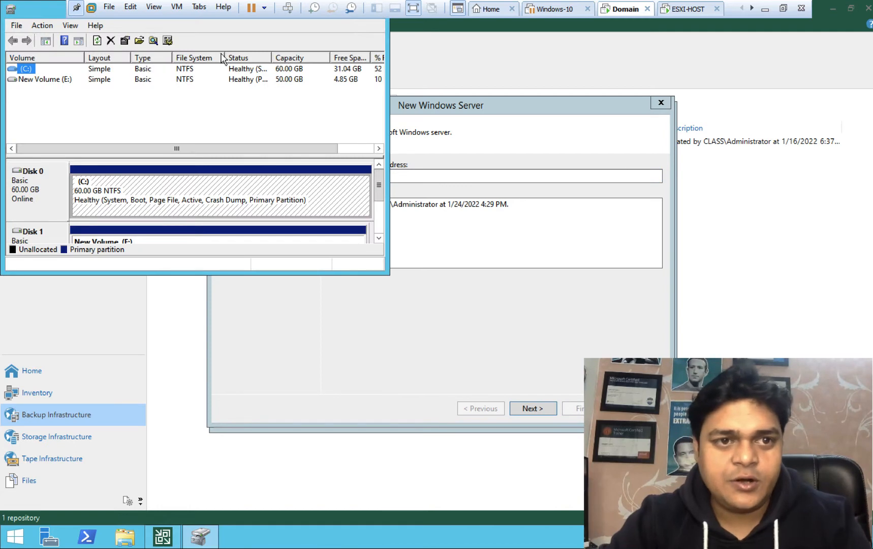
double_click(51, 14)
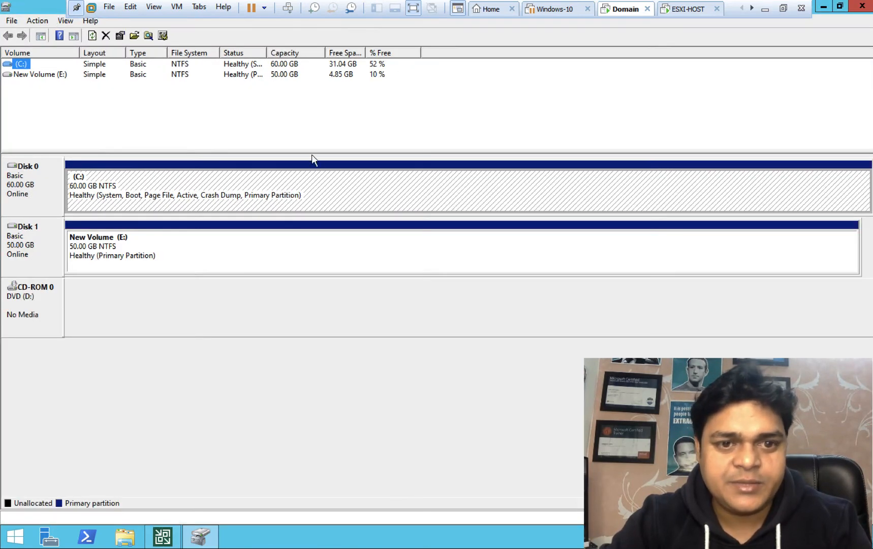
Step: Open New Volume (E:) from Disk Management and look inside its iSCSIVirtualDisks folder
right_click(135, 241)
click(170, 244)
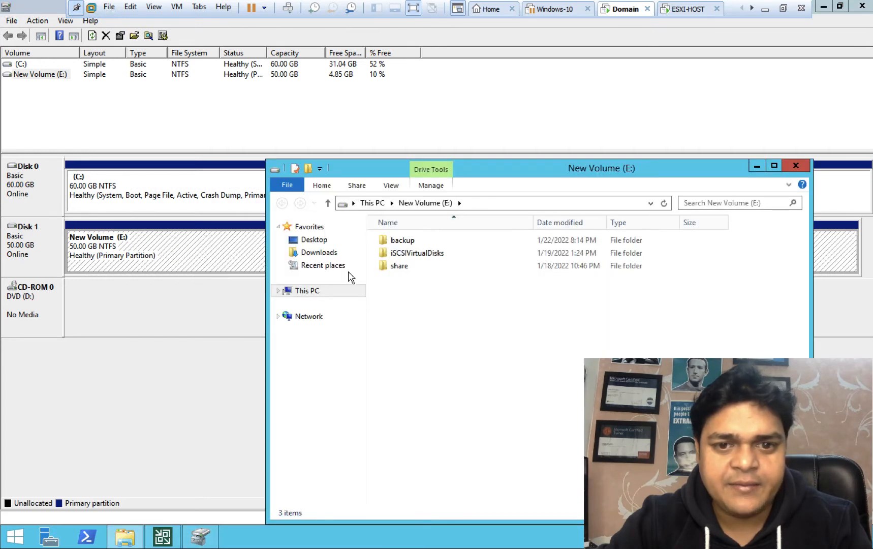
double_click(417, 253)
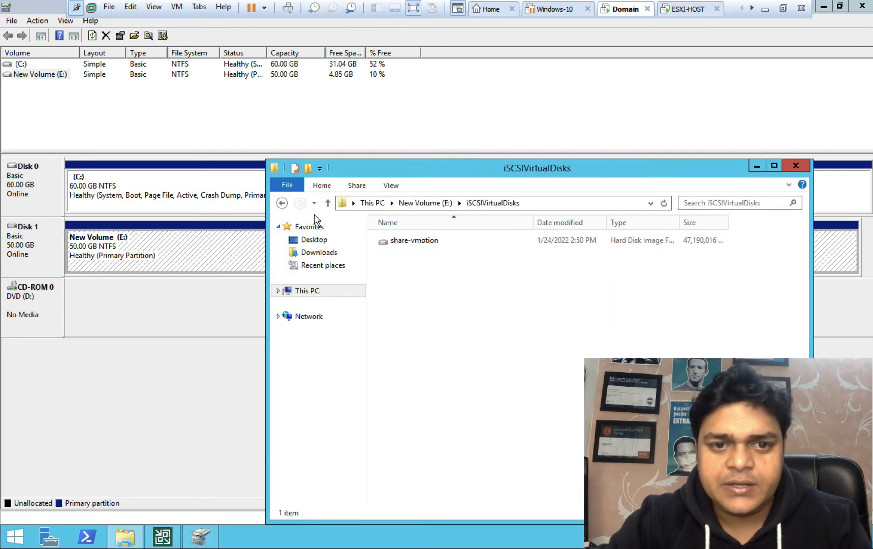
Step: Delete the backup, iSCSIVirtualDisks and share folders from New Volume (E:), skipping the in-use share-vmotion file
click(282, 203)
drag(431, 300, 387, 233)
right_click(411, 256)
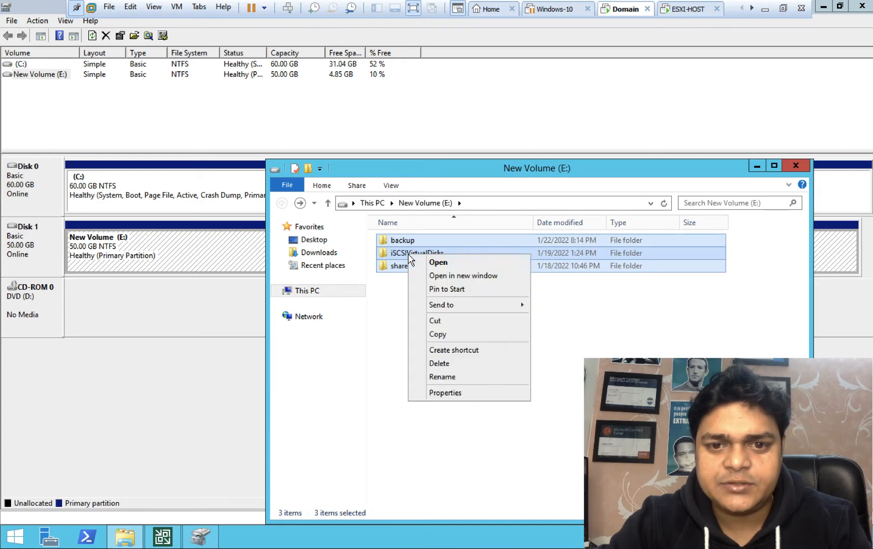
click(448, 364)
click(282, 167)
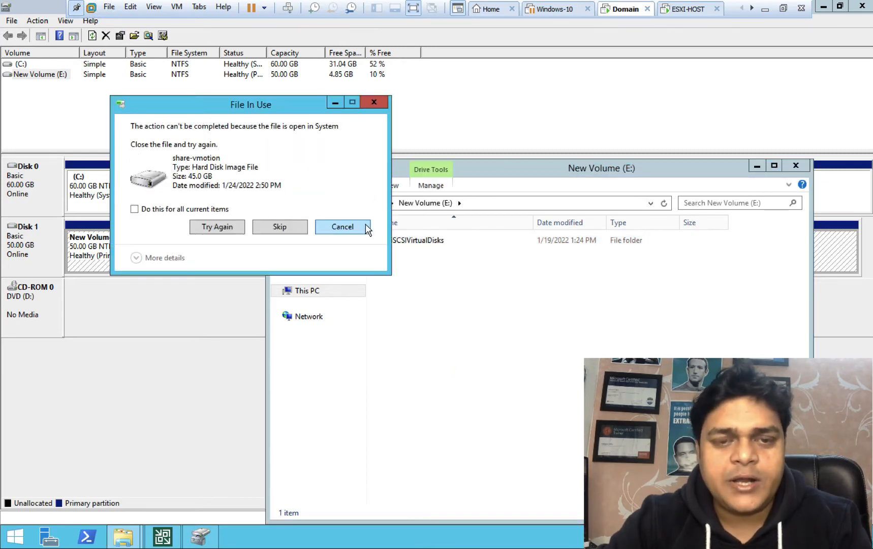
click(281, 229)
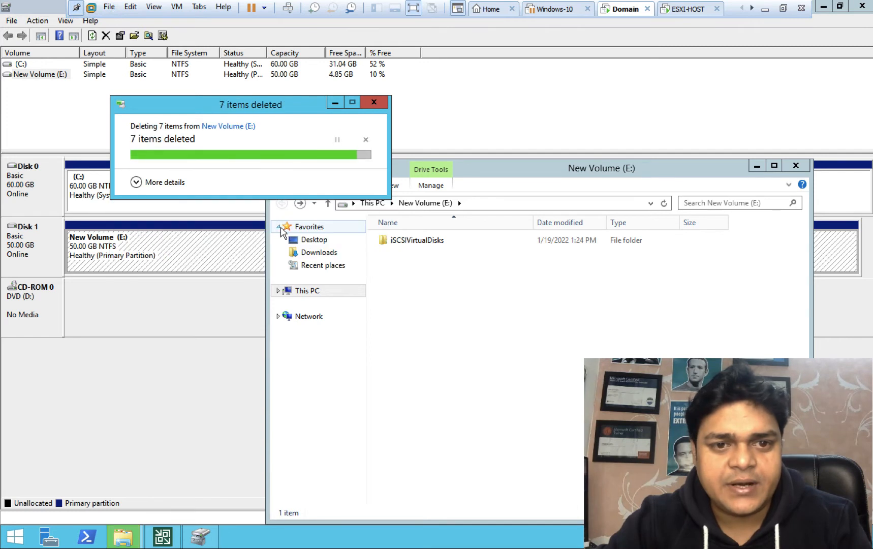
Step: Try again to delete the iSCSIVirtualDisks folder alone, skipping the in-use share-vmotion file
click(417, 245)
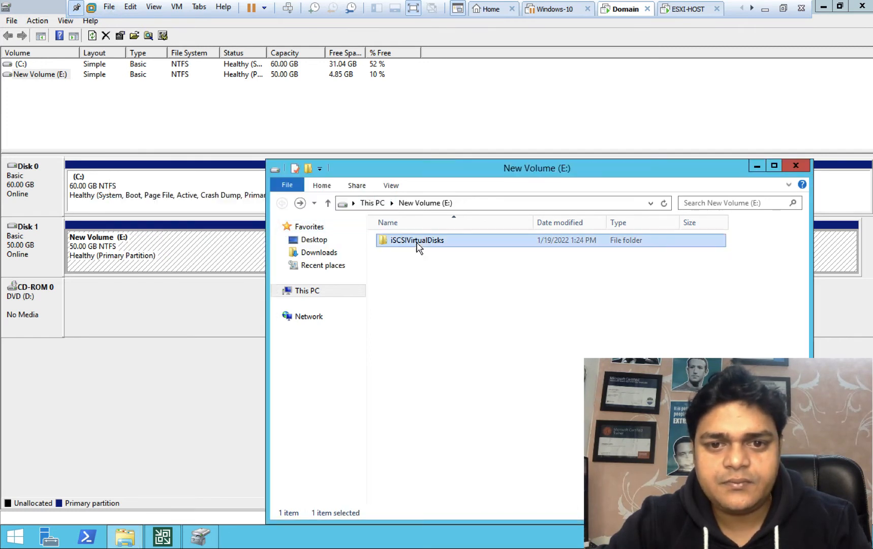
right_click(417, 246)
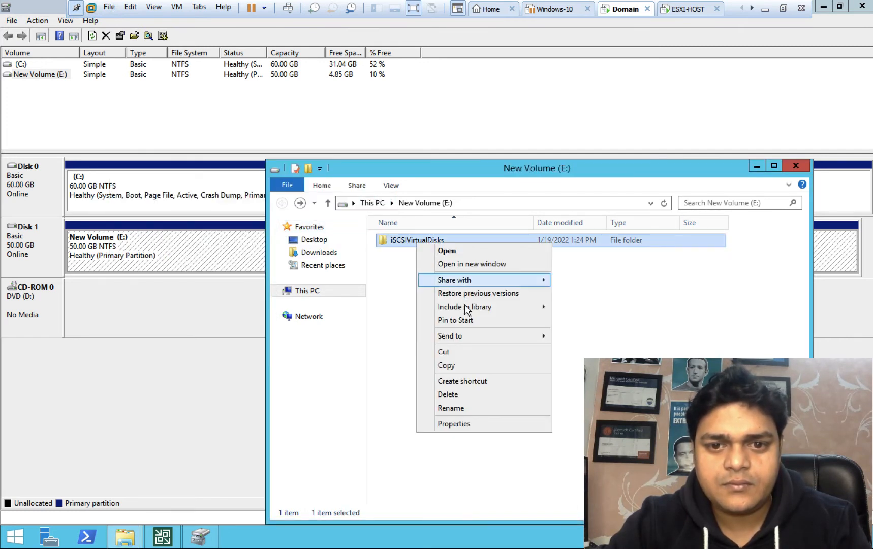
click(453, 395)
click(480, 208)
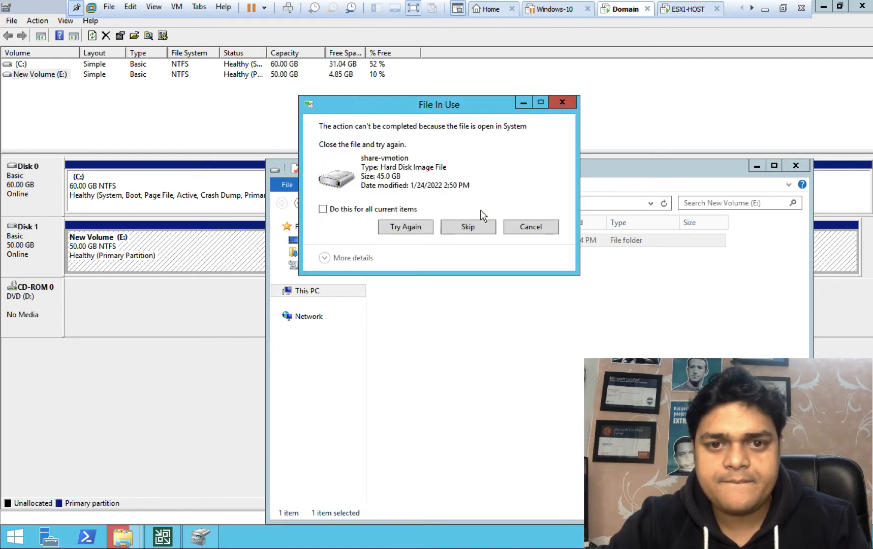
click(362, 209)
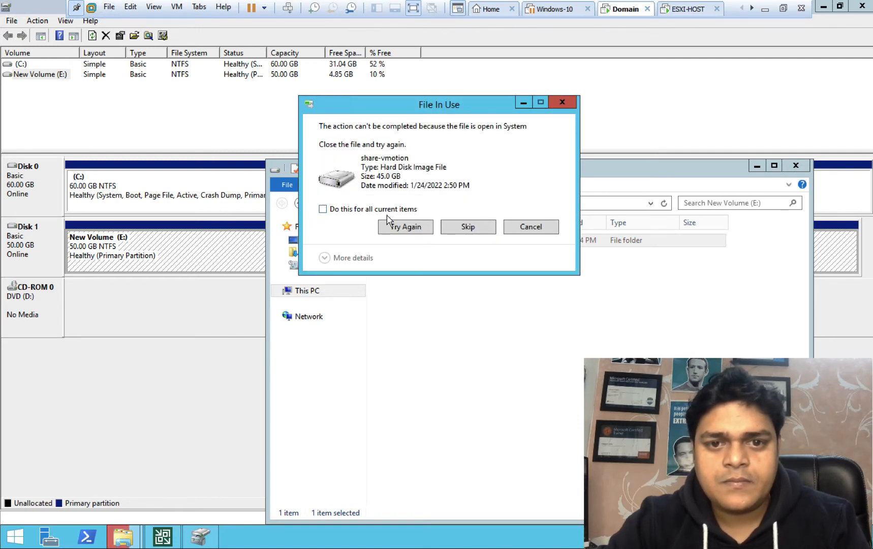
click(462, 230)
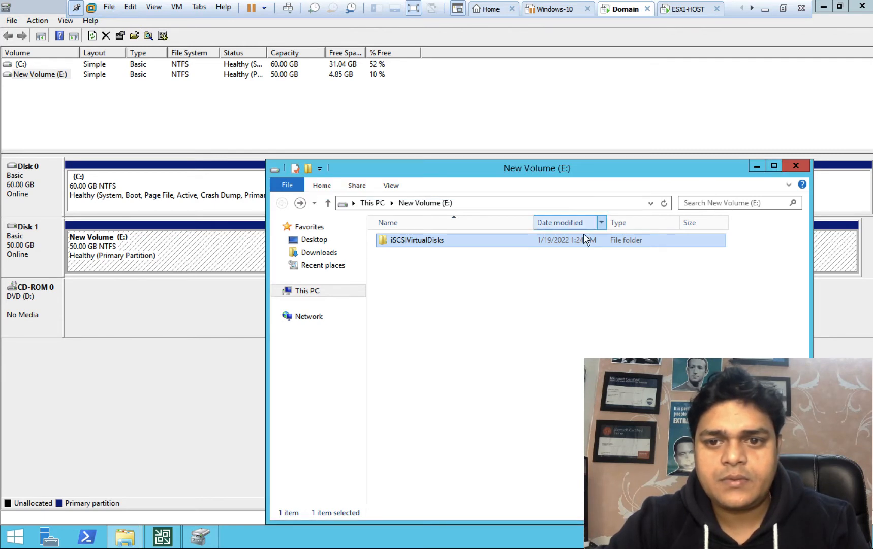
Step: Check the actions available for the share-vmotion disk image in iSCSIVirtualDisks, and close the folder window
double_click(577, 245)
click(413, 242)
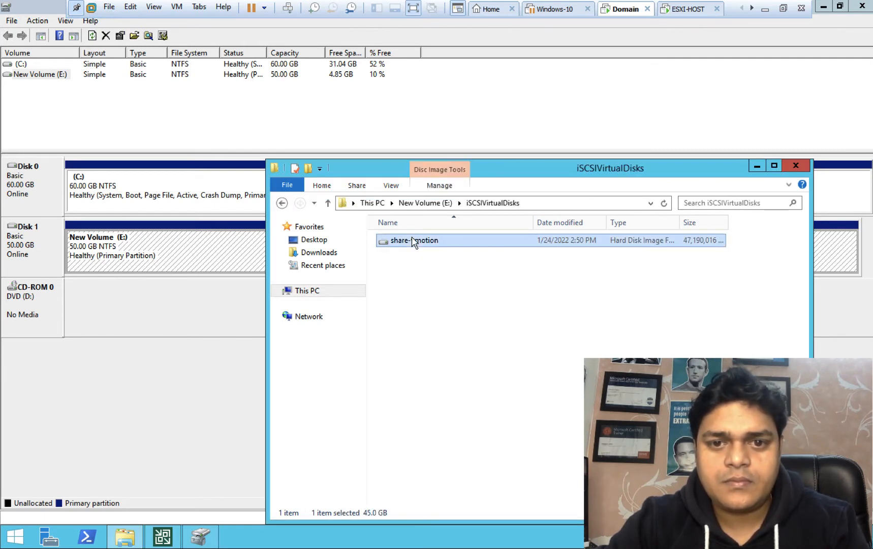
right_click(415, 241)
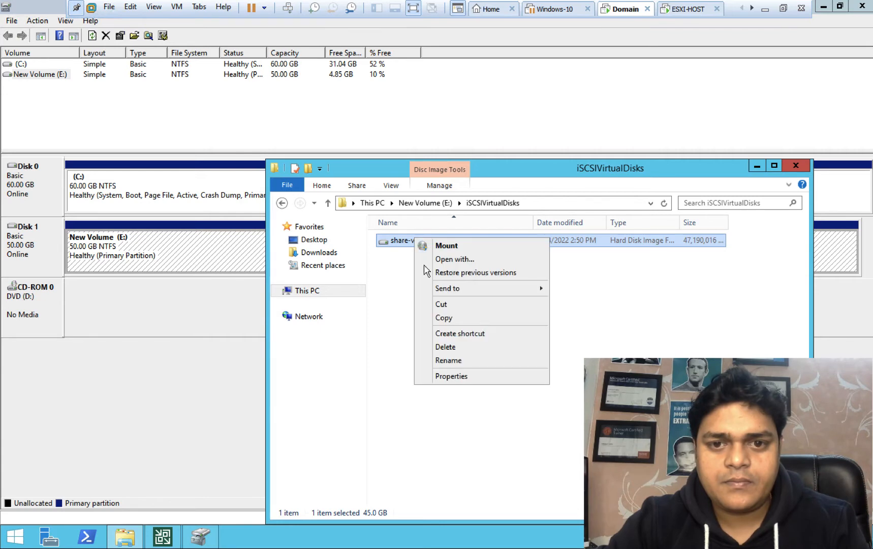
click(796, 165)
click(796, 166)
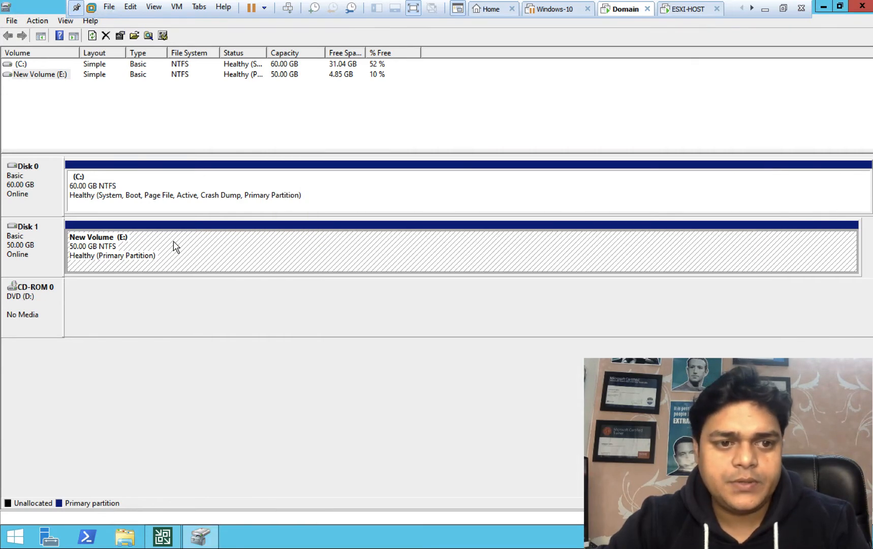
Step: Quick format New Volume (E:) on Disk 1 with the REFS file system, forcing the format of the in-use volume
right_click(174, 242)
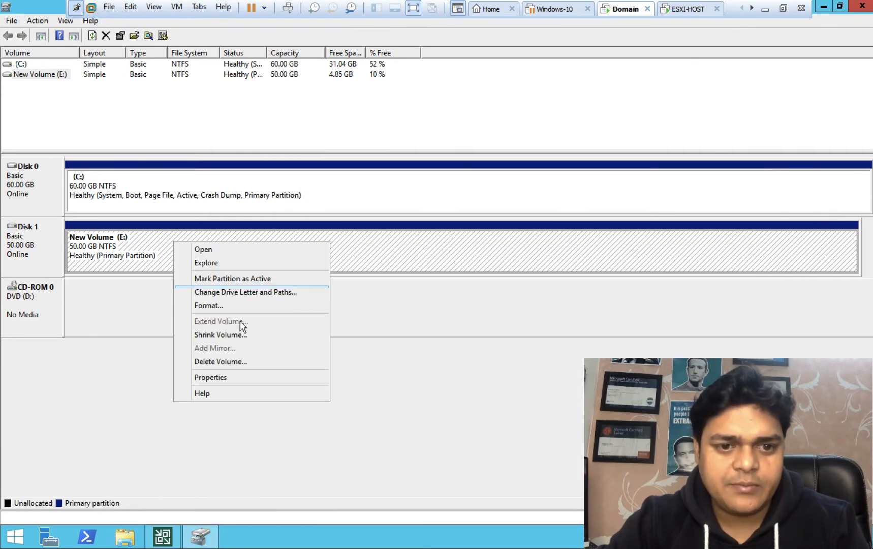
click(217, 306)
click(485, 239)
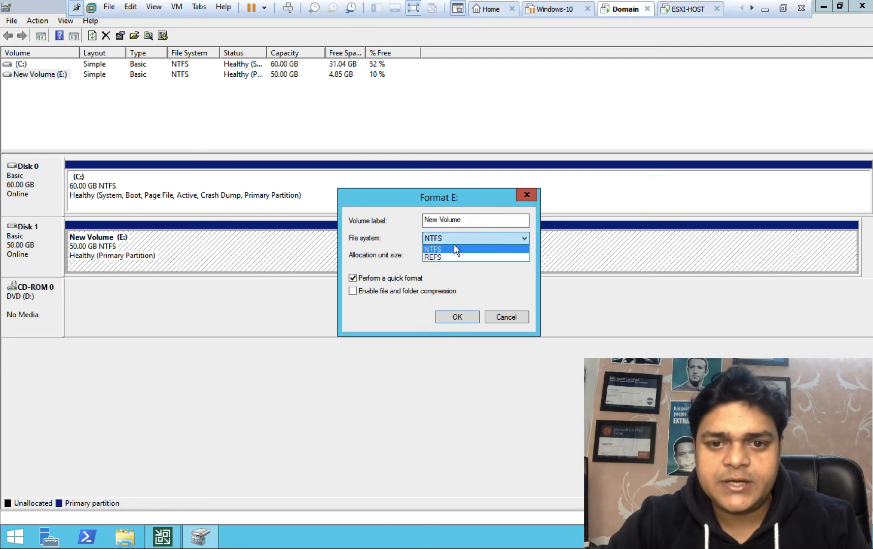
click(439, 256)
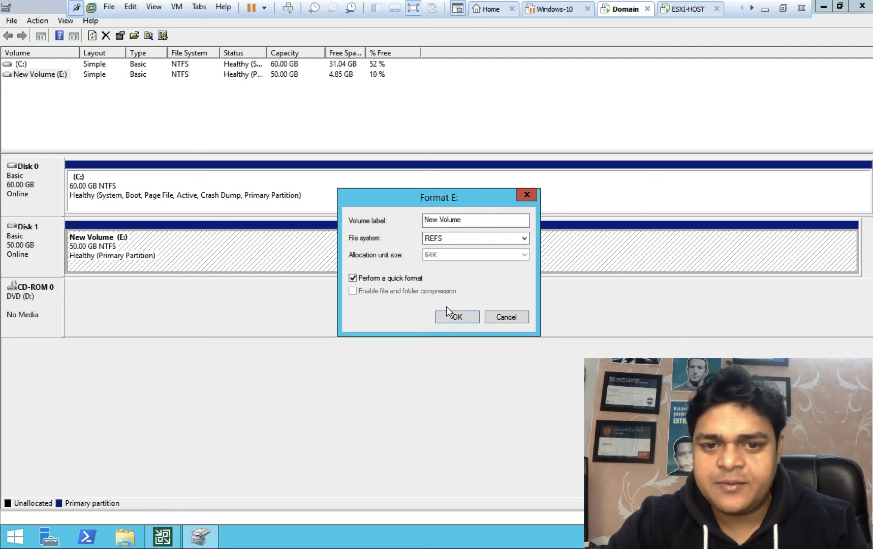
click(463, 319)
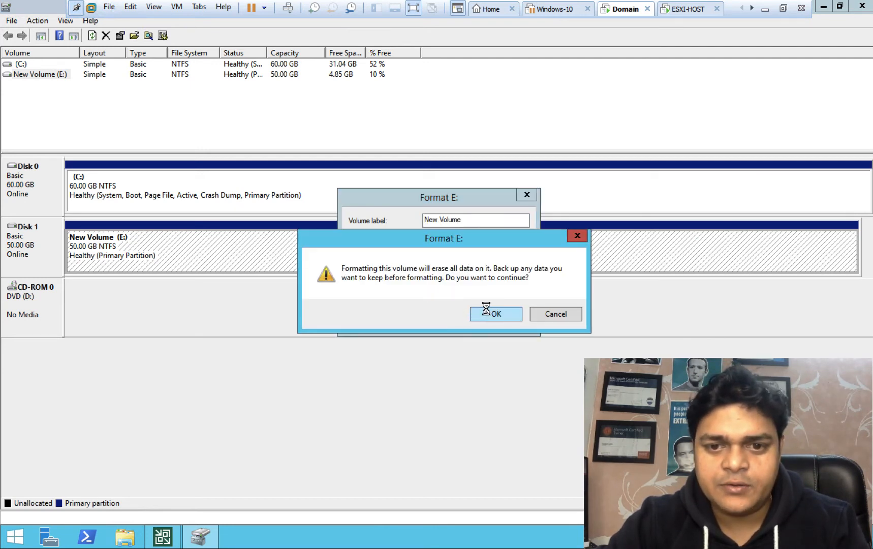
click(486, 311)
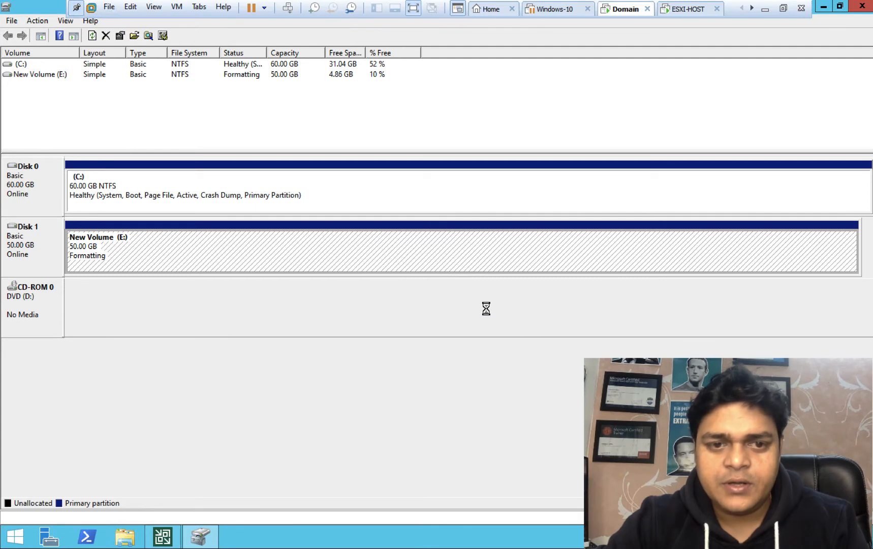
right_click(269, 252)
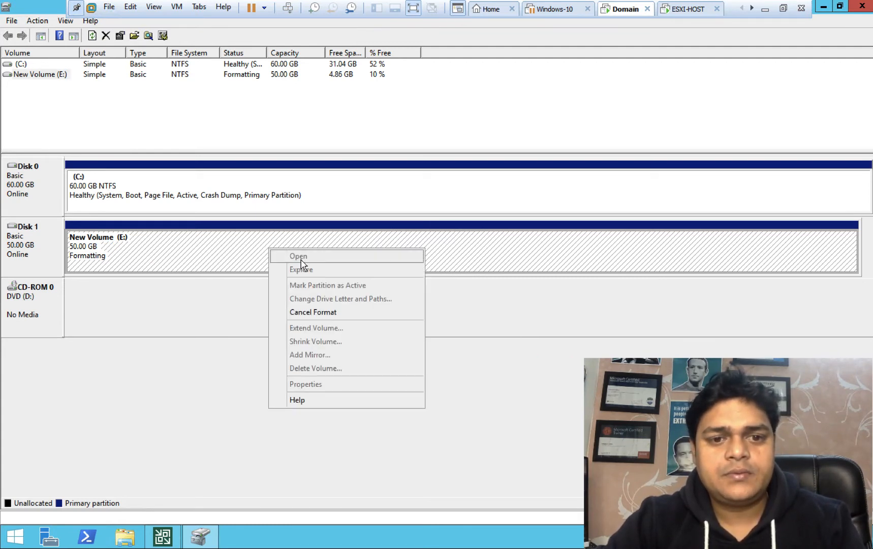
click(230, 290)
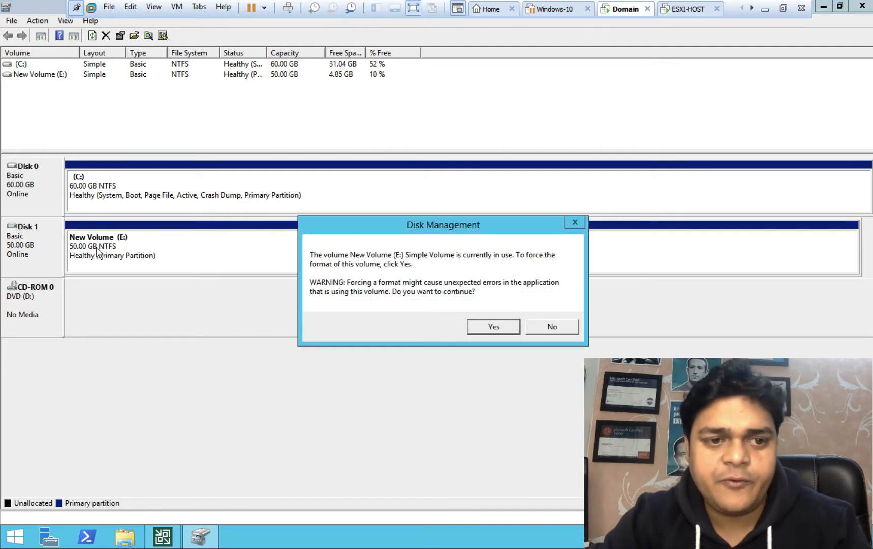
click(496, 327)
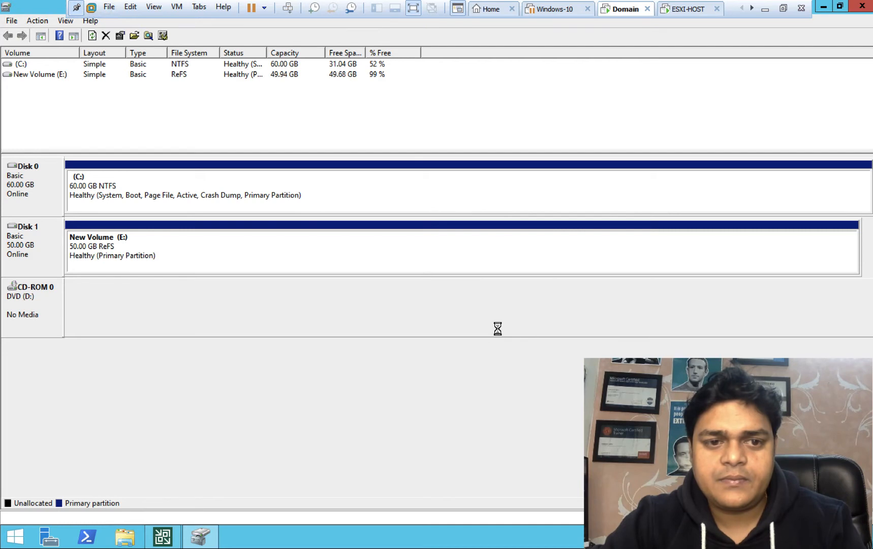
Step: Open the formatted New Volume (E:) to check its contents, and close the folder window
right_click(206, 244)
click(238, 256)
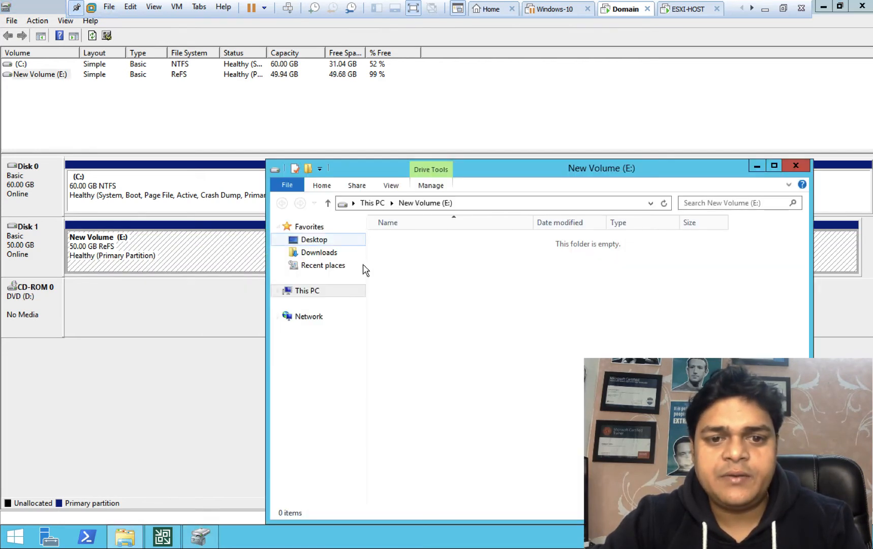
click(796, 166)
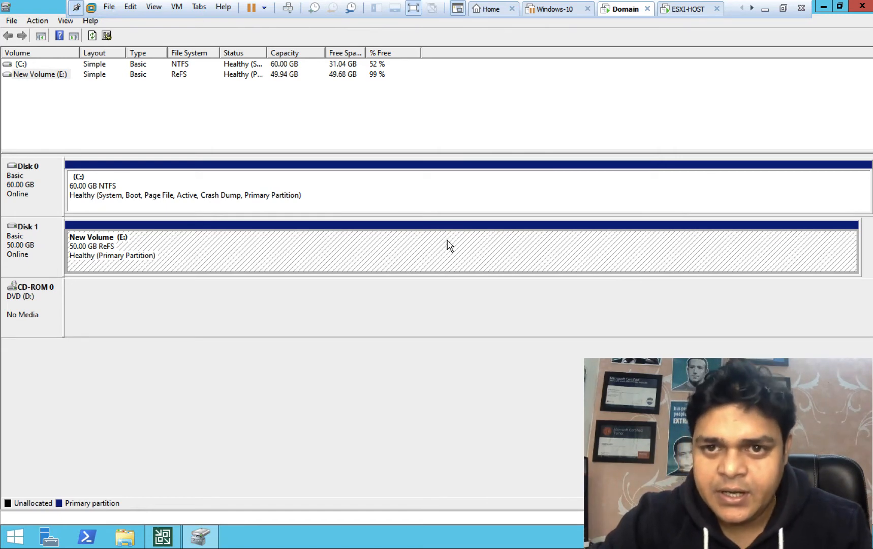
Step: Run ipconfig in a Command Prompt to look up the server's IPv4 address, and close the prompt
key(super+r)
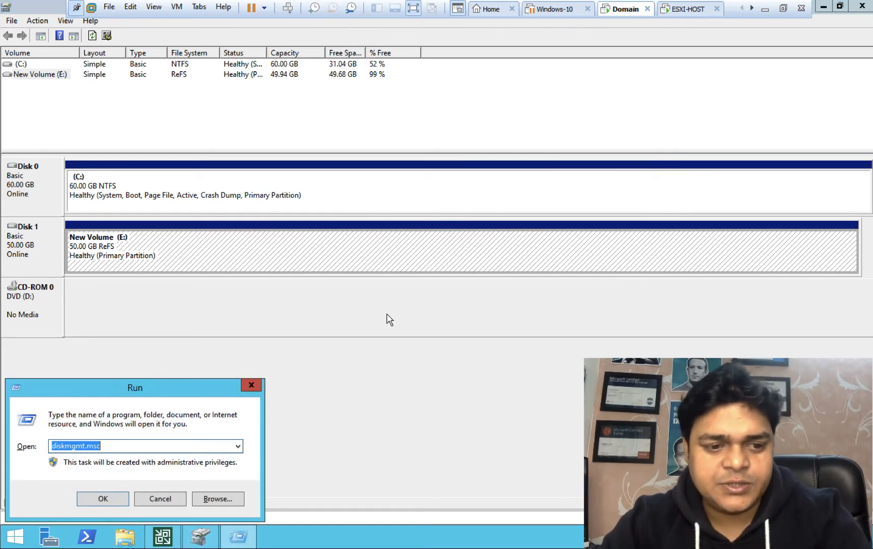
text(cmd)
key(Return)
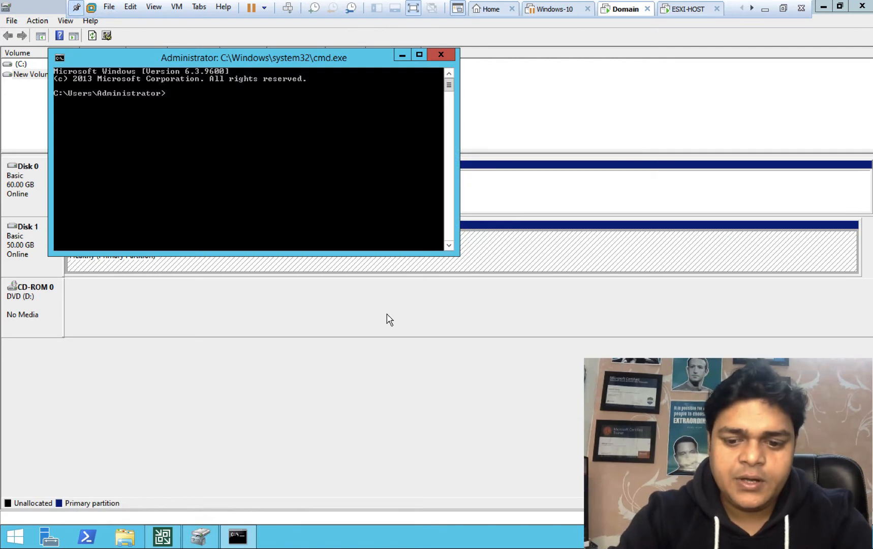
text(ipconfig)
key(Return)
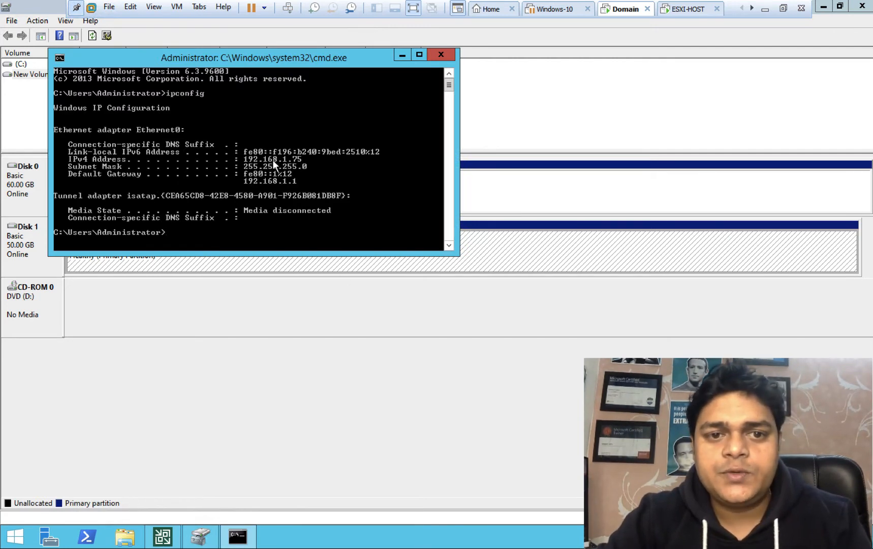
click(441, 57)
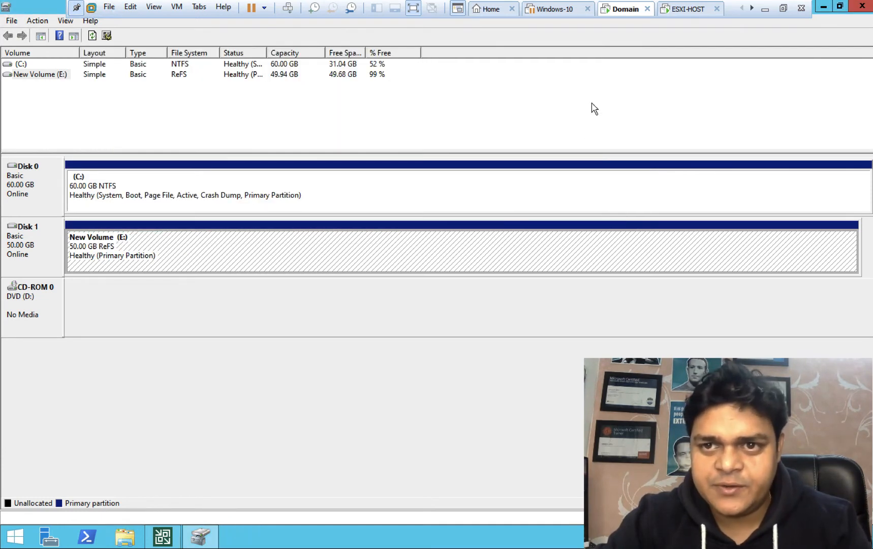
Step: Return to the New Windows Server wizard in Veeam and specify 192.168.1.75 as the server's address
click(824, 6)
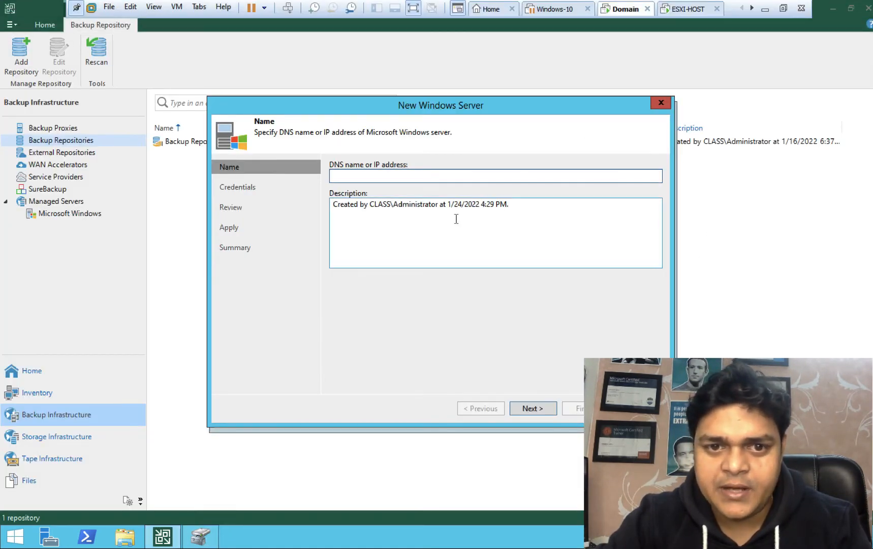
click(396, 175)
text(192.168.1.)
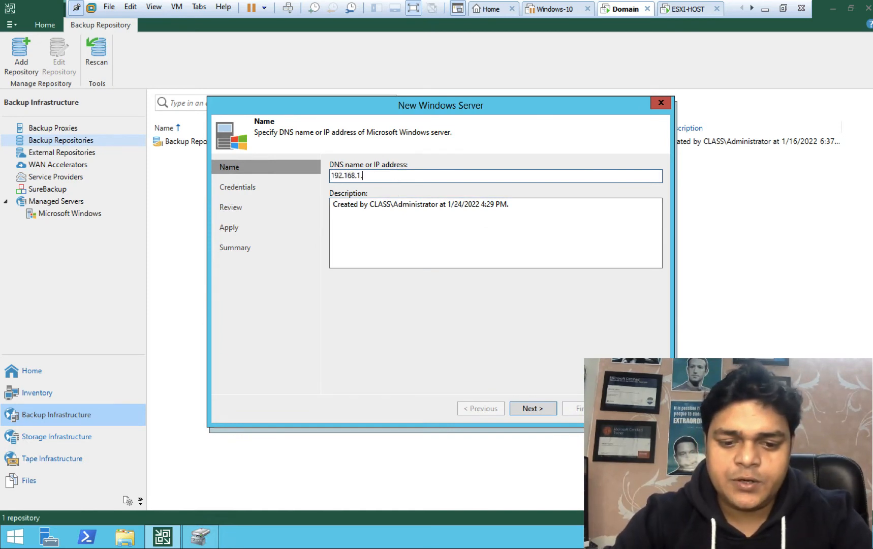
text(75)
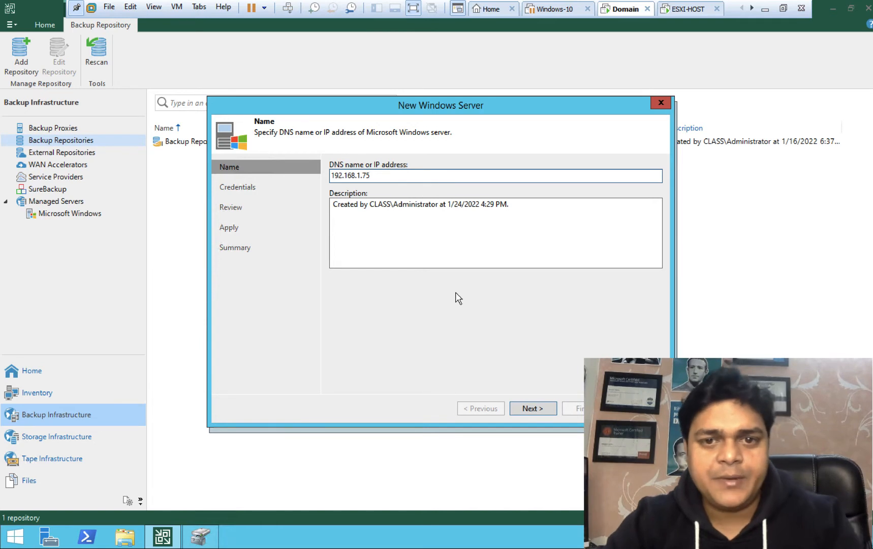
click(531, 408)
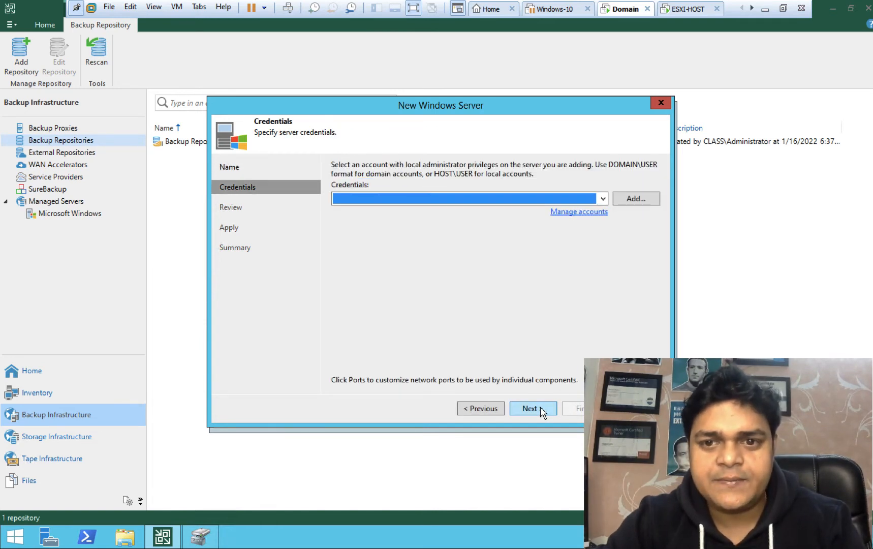
Step: Add credentials with the username Administrator and the account password, use them for the new Windows server, and proceed to the review
click(586, 200)
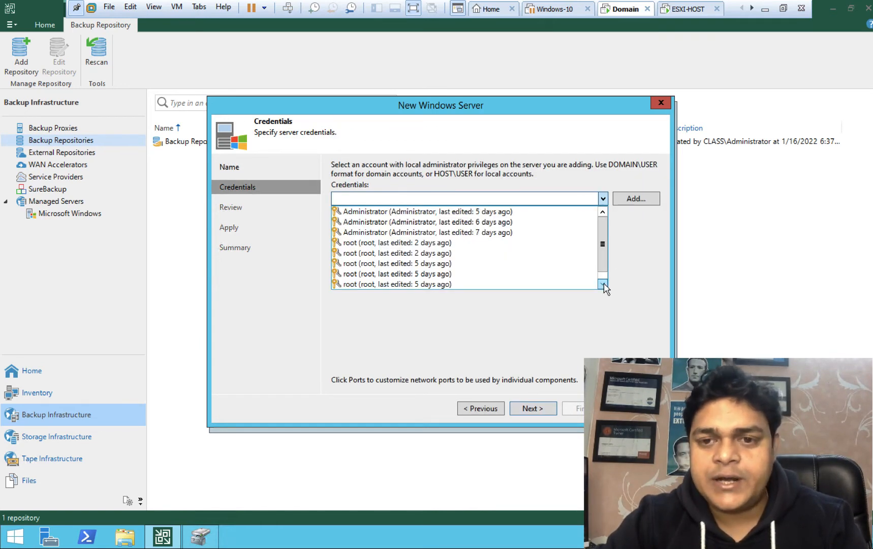
click(637, 229)
click(637, 199)
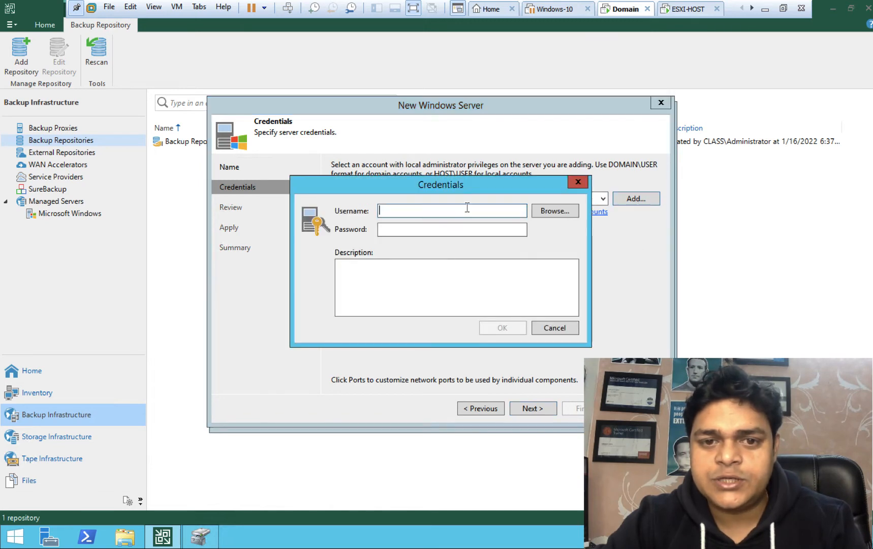
text(Adm)
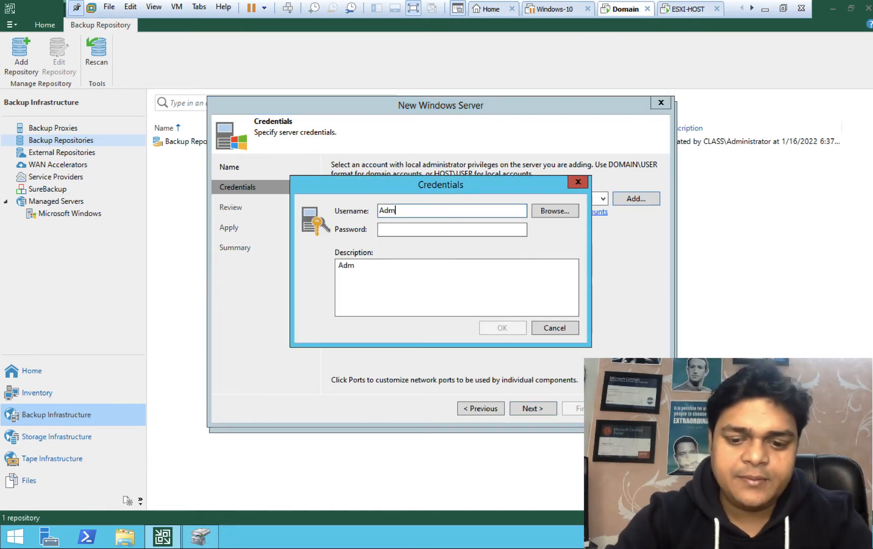
text(inistrator)
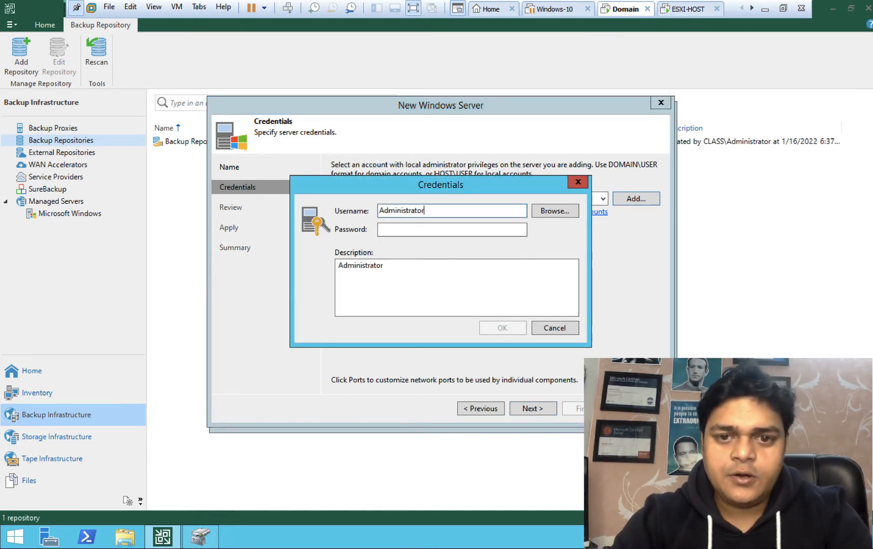
key(Tab)
text(•••••••)
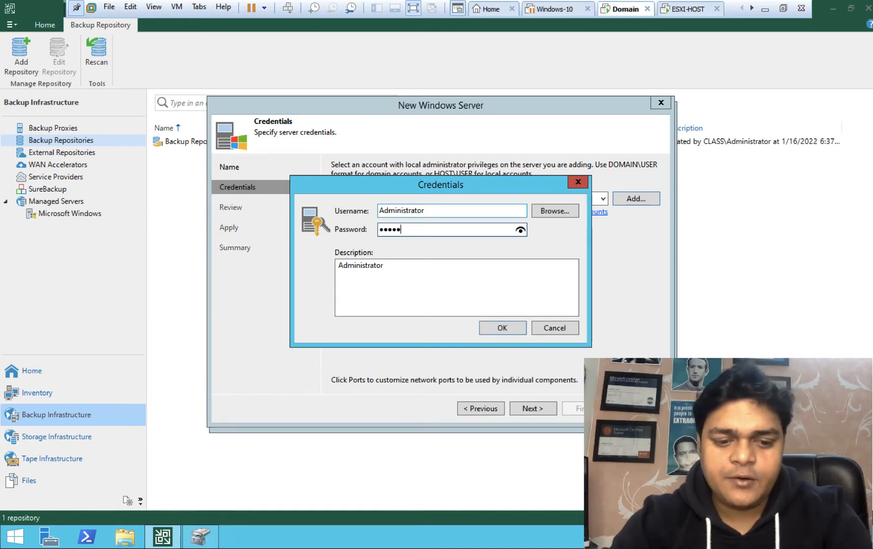
click(513, 327)
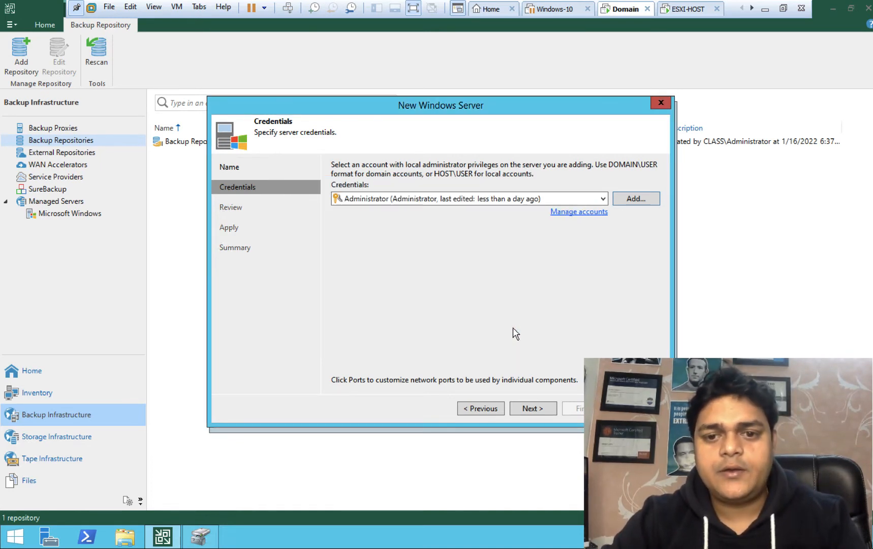
click(532, 411)
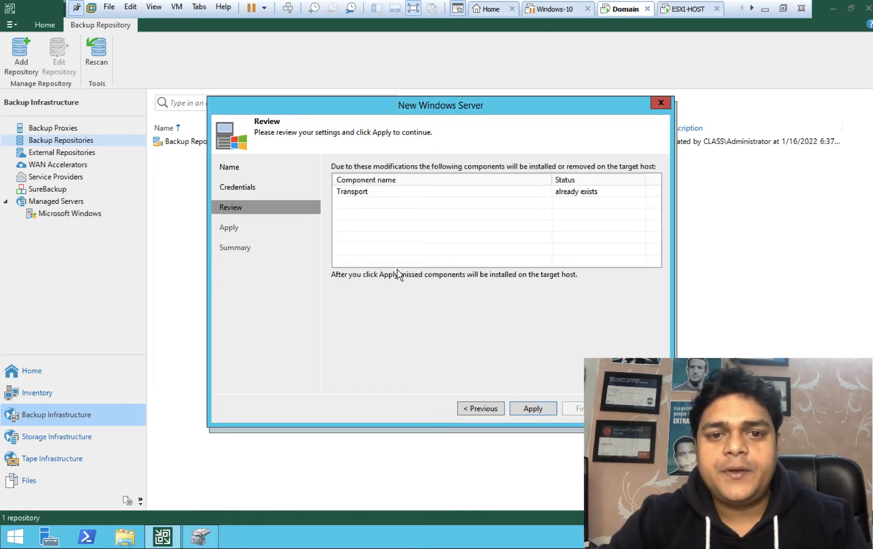
click(365, 194)
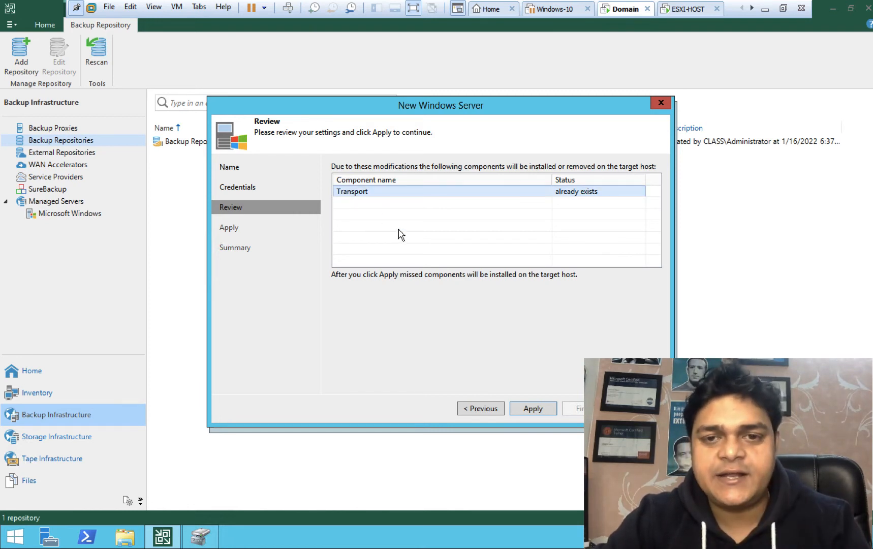
key(ctrl+Left)
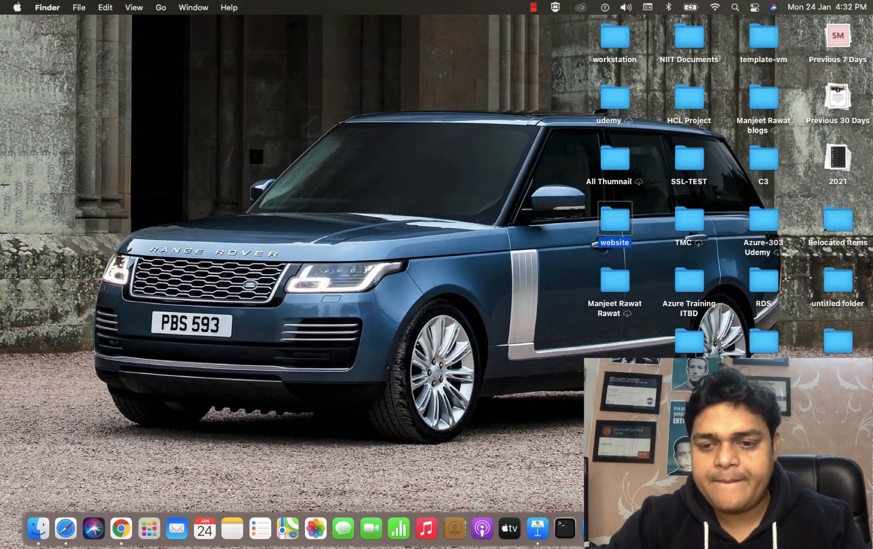
right_click(784, 529)
key(ctrl+Right)
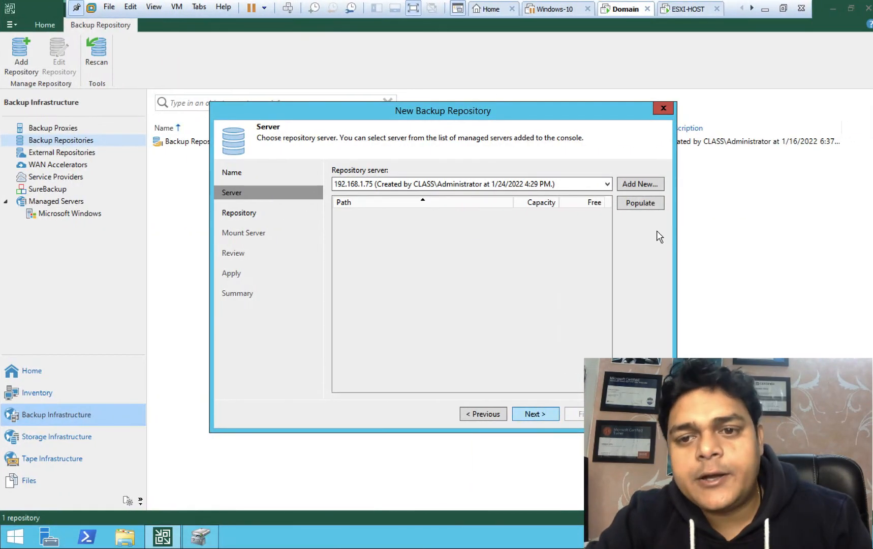
Step: Set New Volume (E:\) on 192.168.1.75 as the repository folder and accept the default load control and mount server settings
click(536, 414)
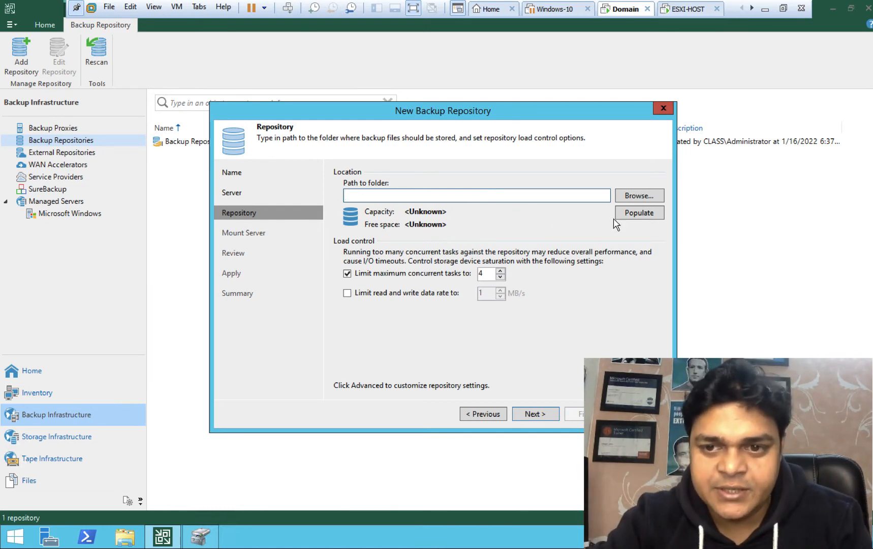
click(638, 197)
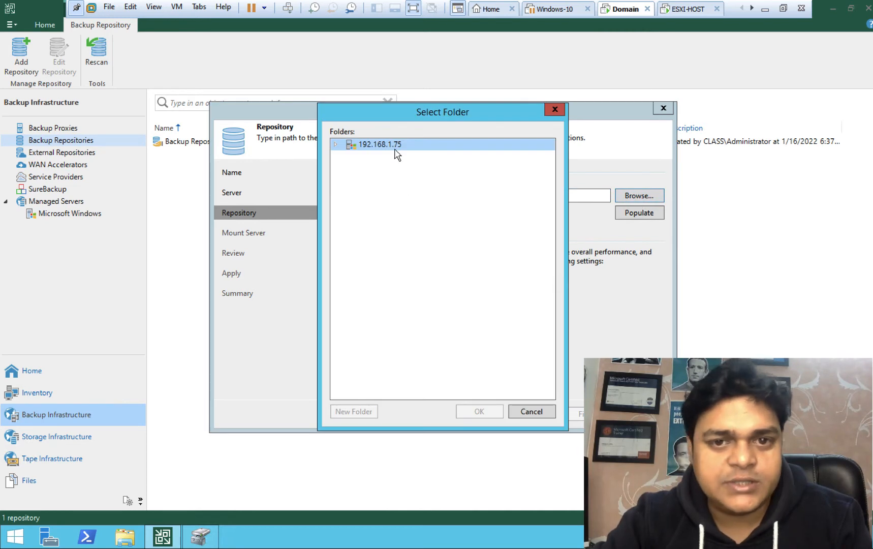
click(335, 145)
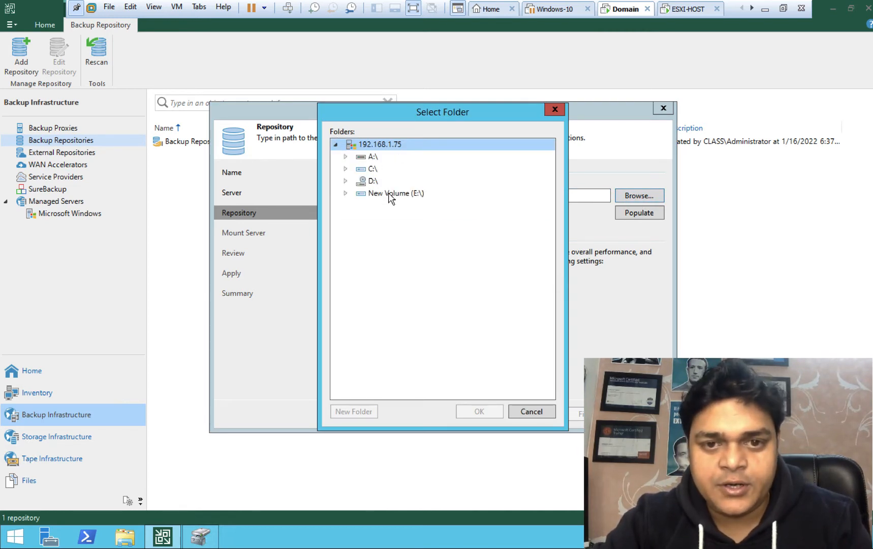
click(392, 195)
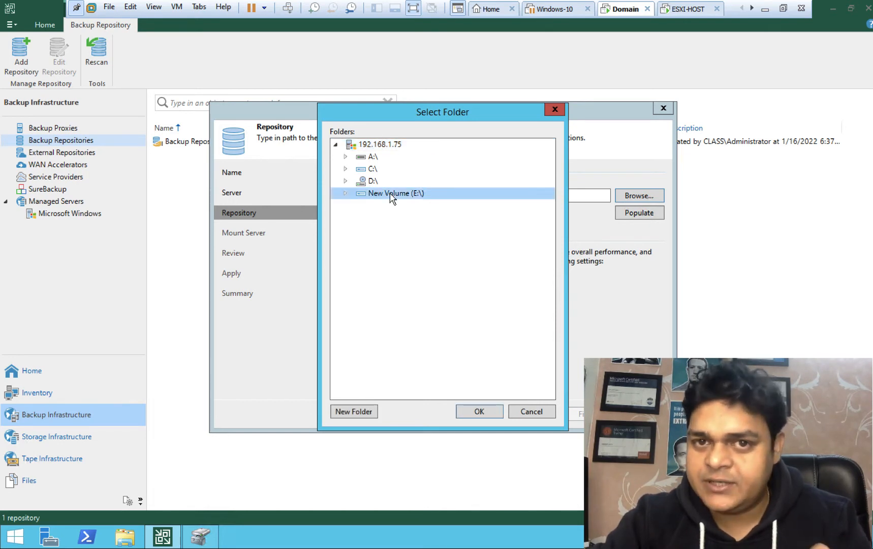
click(480, 412)
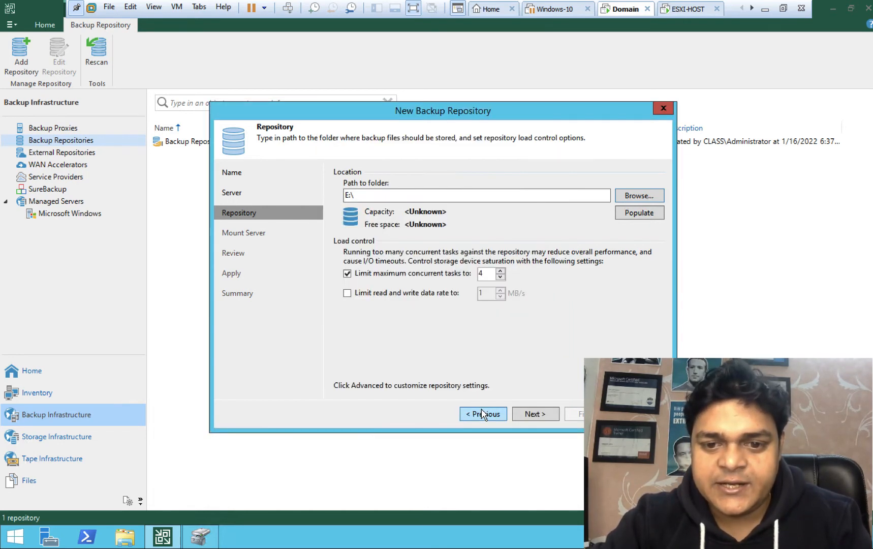
click(546, 416)
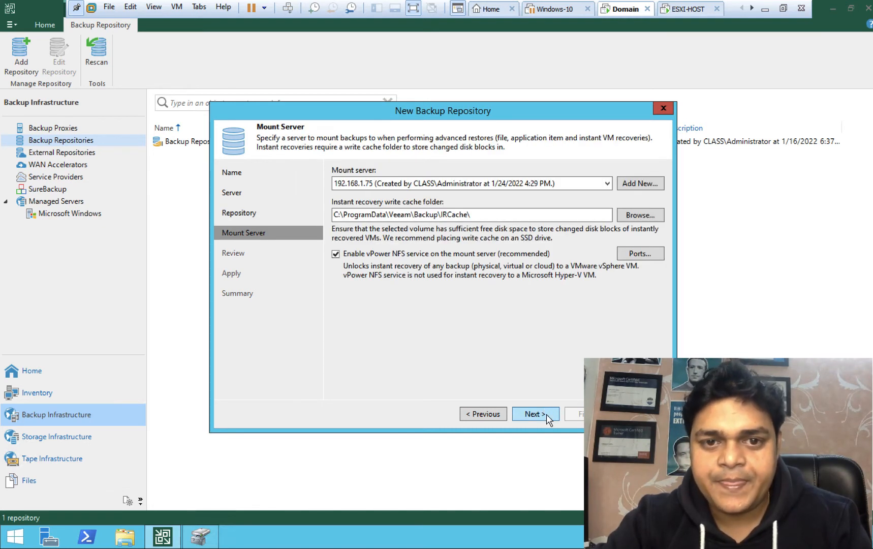
click(547, 415)
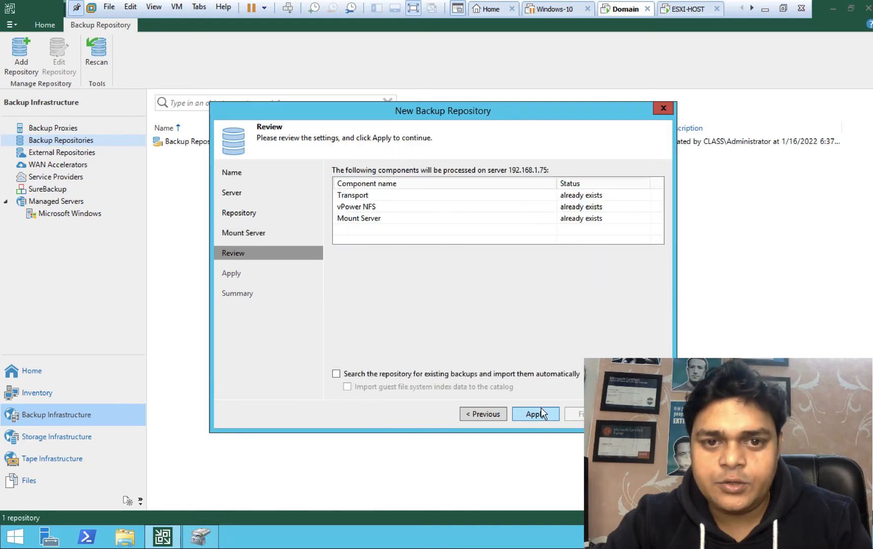
Step: Apply the new Windows backup repository's settings, finish the wizard, and check the E: volume in Disk Management
click(536, 417)
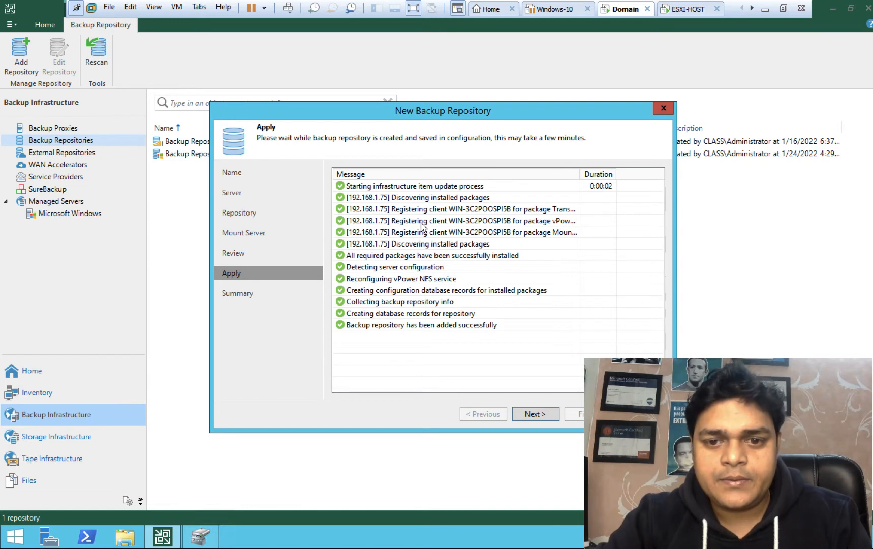
click(540, 414)
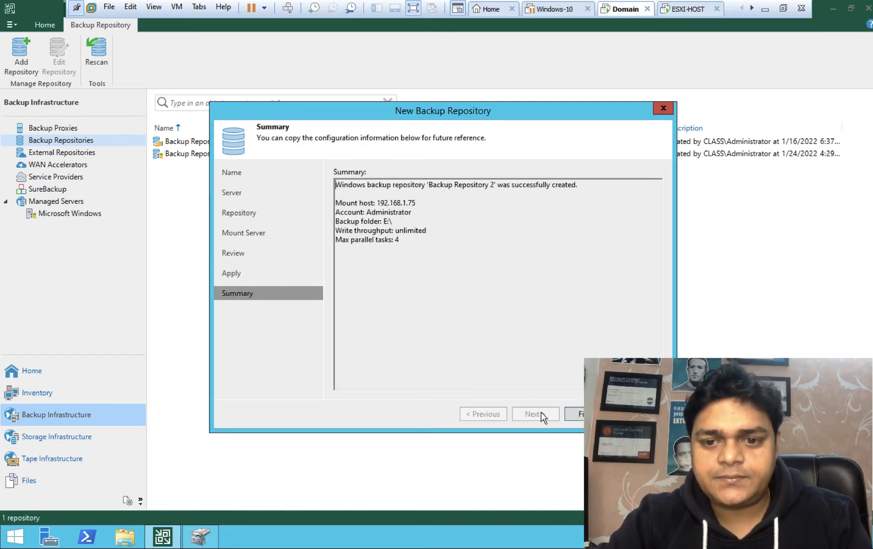
click(576, 414)
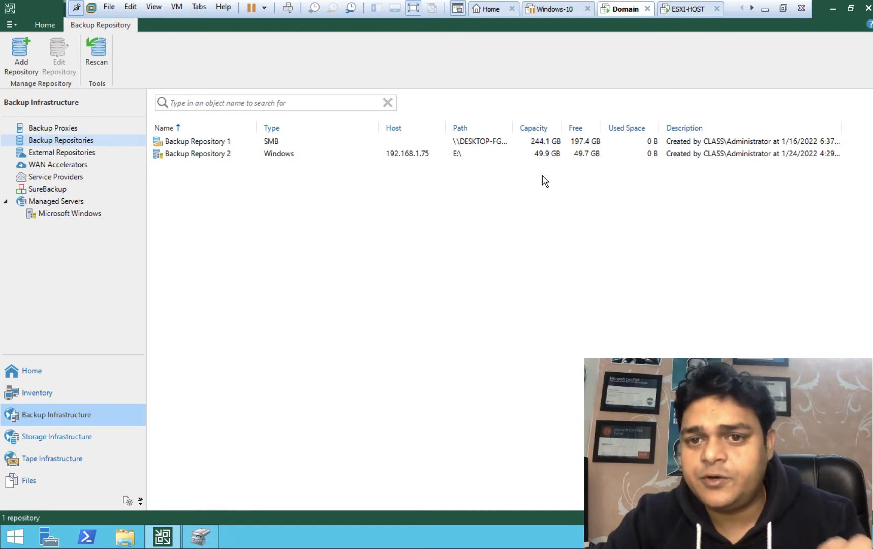
click(201, 536)
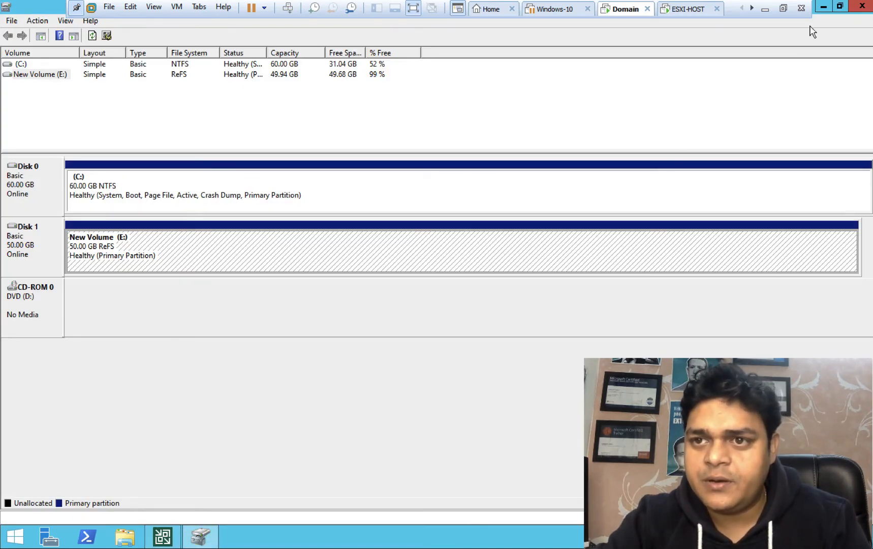
click(828, 6)
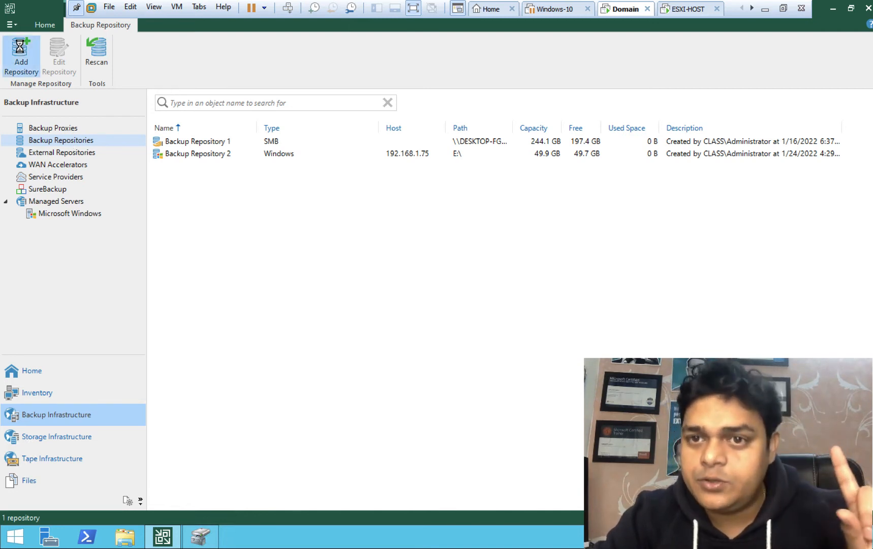
Step: Start adding a network attached storage repository in Veeam, using an SMB share
click(20, 50)
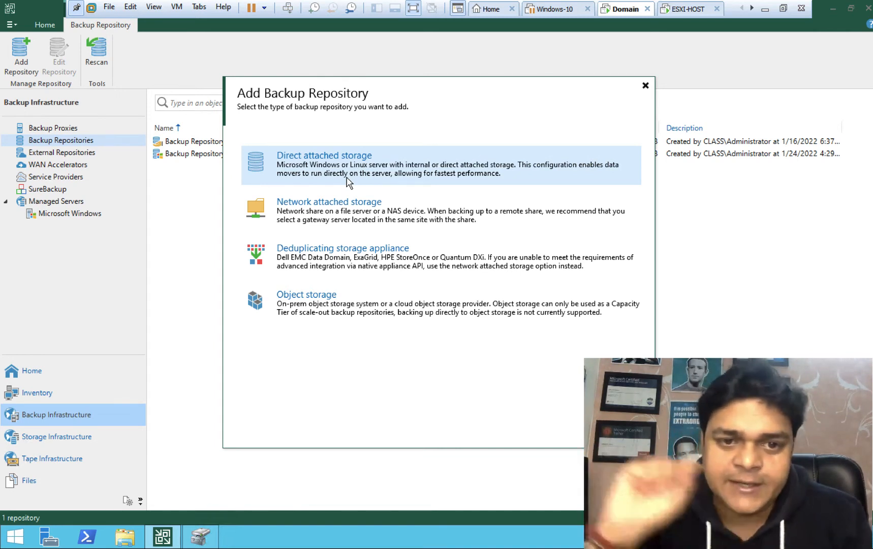
click(326, 210)
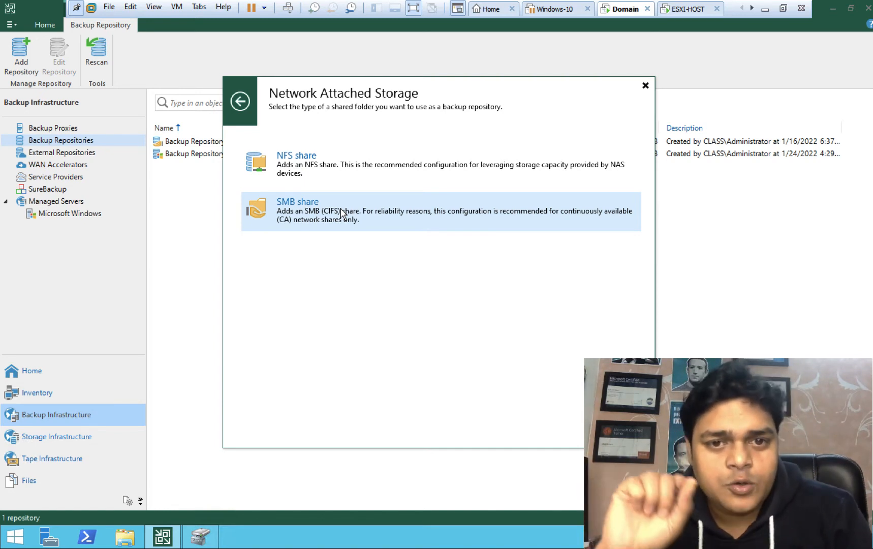
click(300, 214)
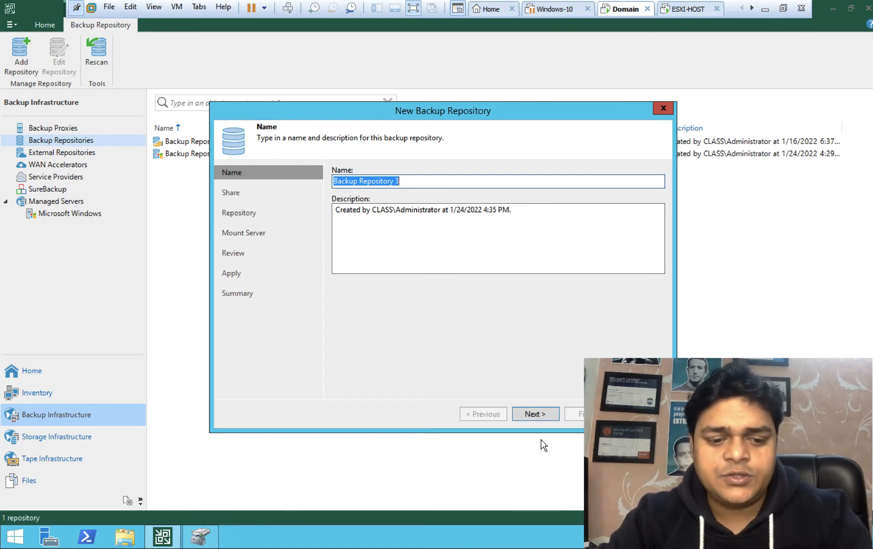
Step: Name the new repository SMB-Storage and proceed to the share settings
text(N)
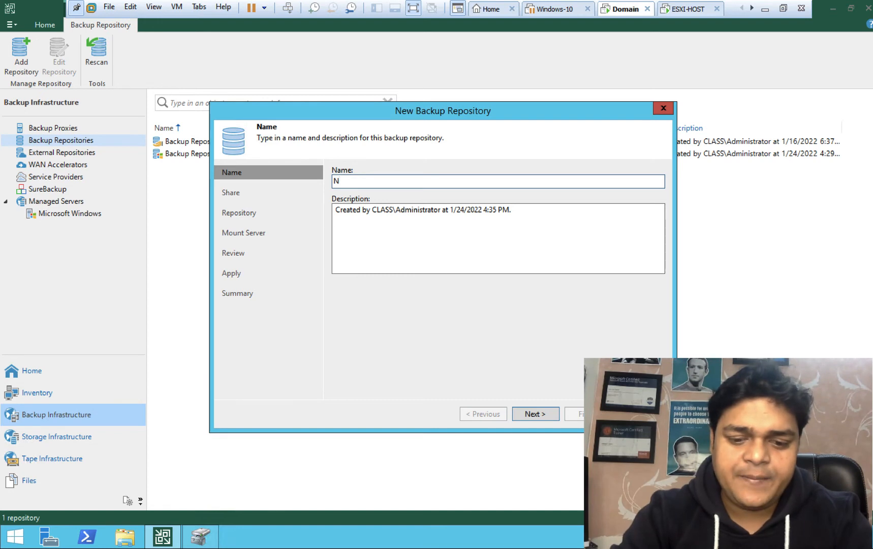
text(MB)
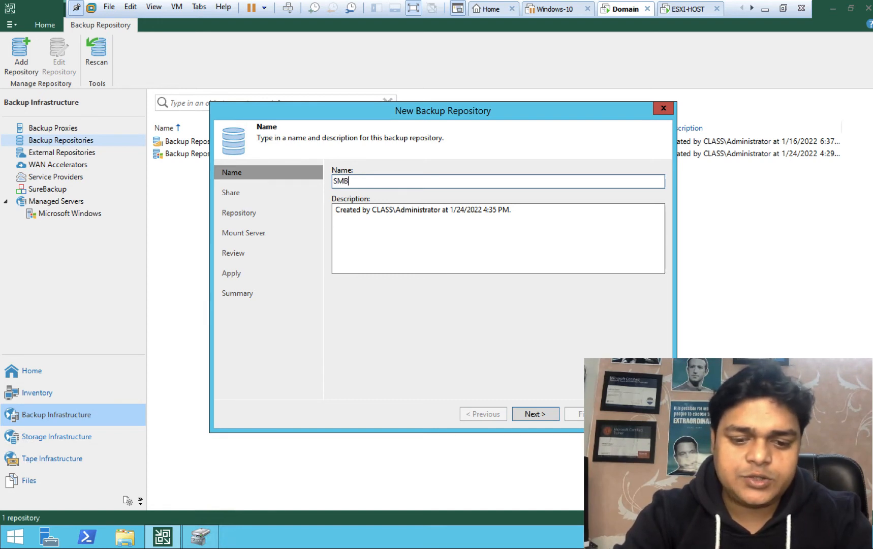
text(-STorage)
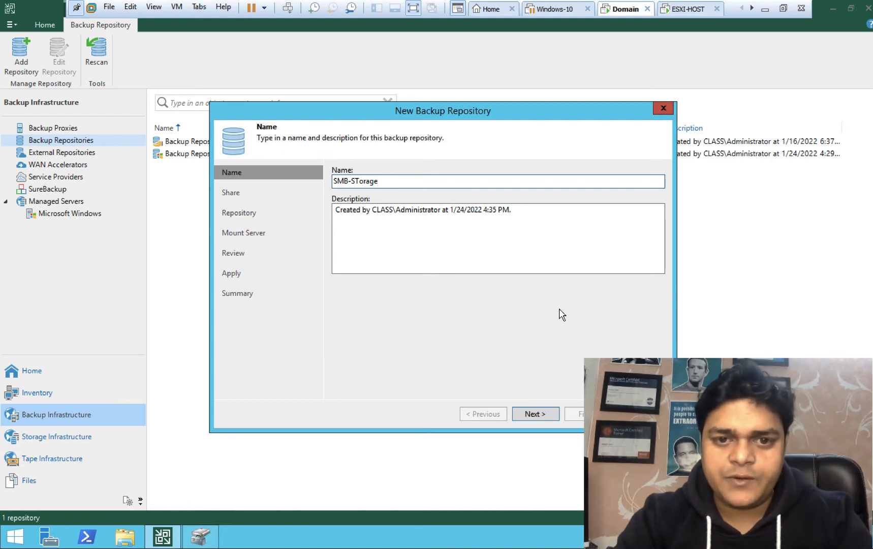
key(BackSpace)
key(BackSpace)
key(BackSpace)
key(BackSpace)
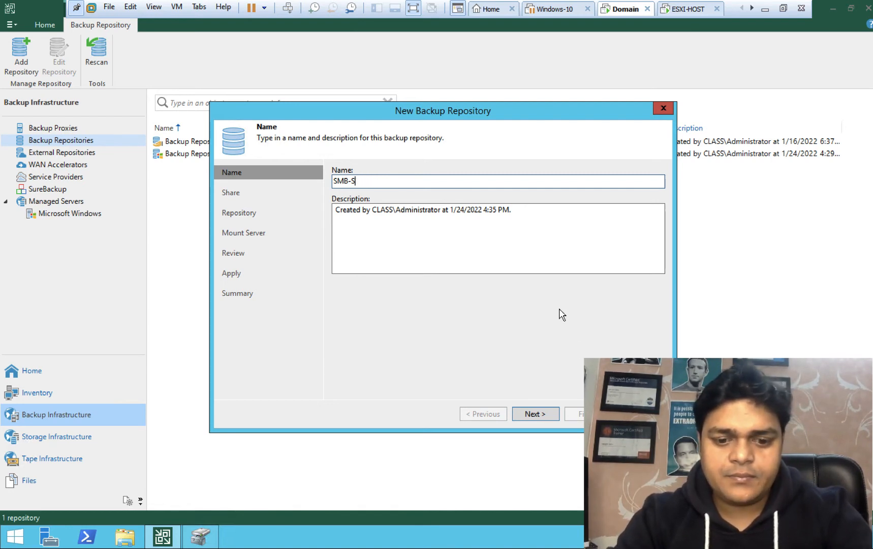
text(torage)
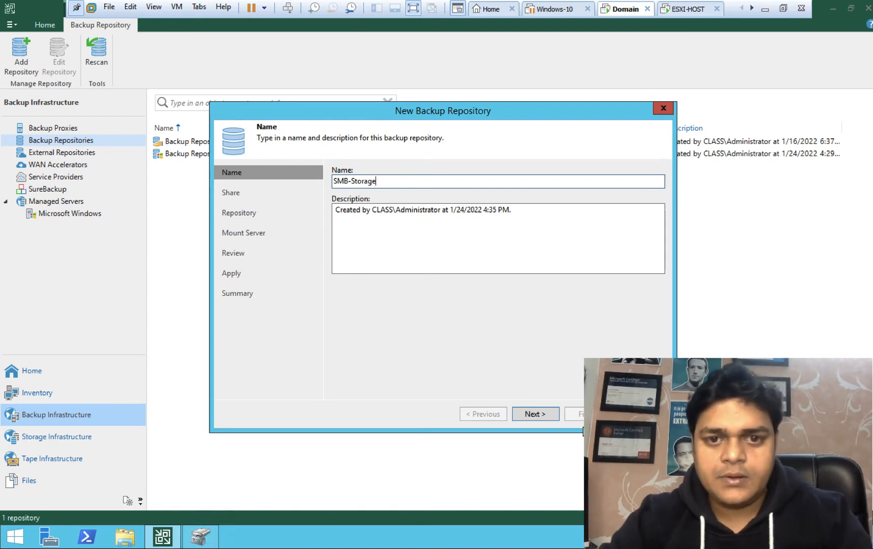
click(540, 413)
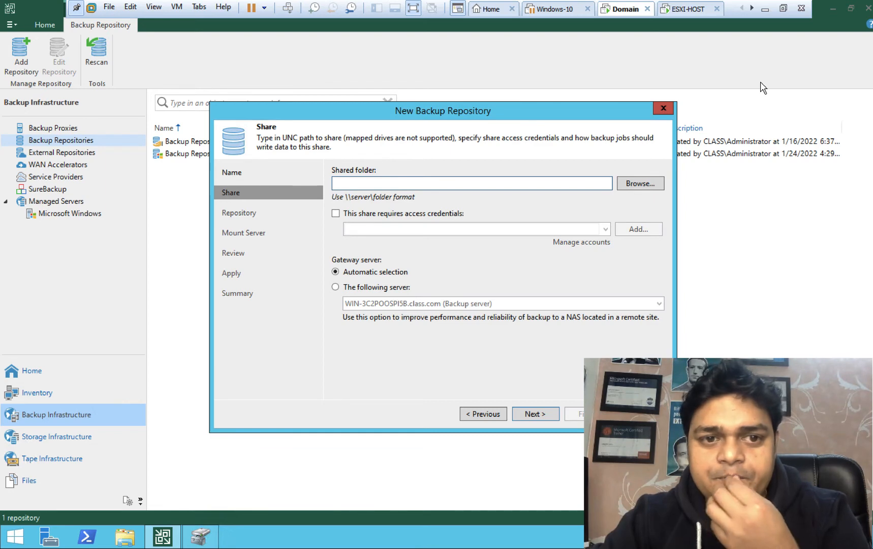
Step: Switch to the host PC, open File Explorer, and run ipconfig in a Command Prompt to look up the host's IPv4 address
click(765, 10)
click(339, 544)
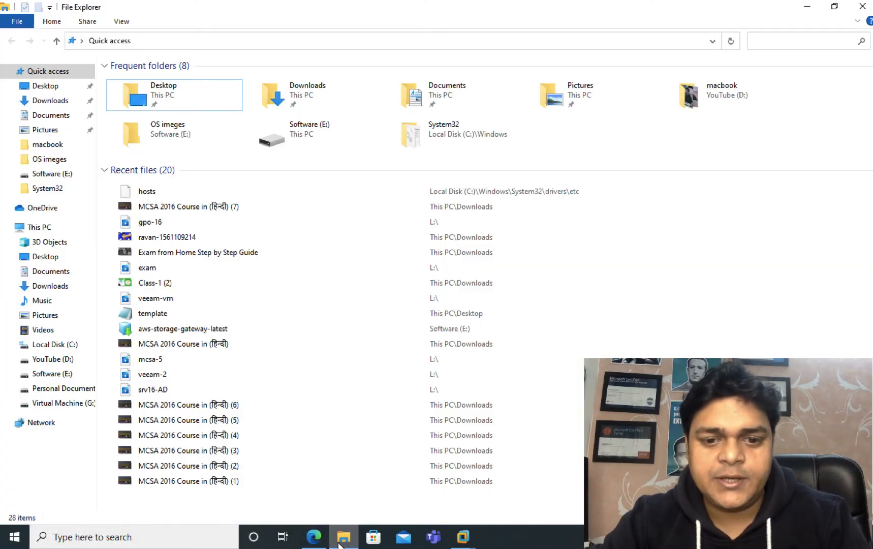
key(super+r)
text(cmd)
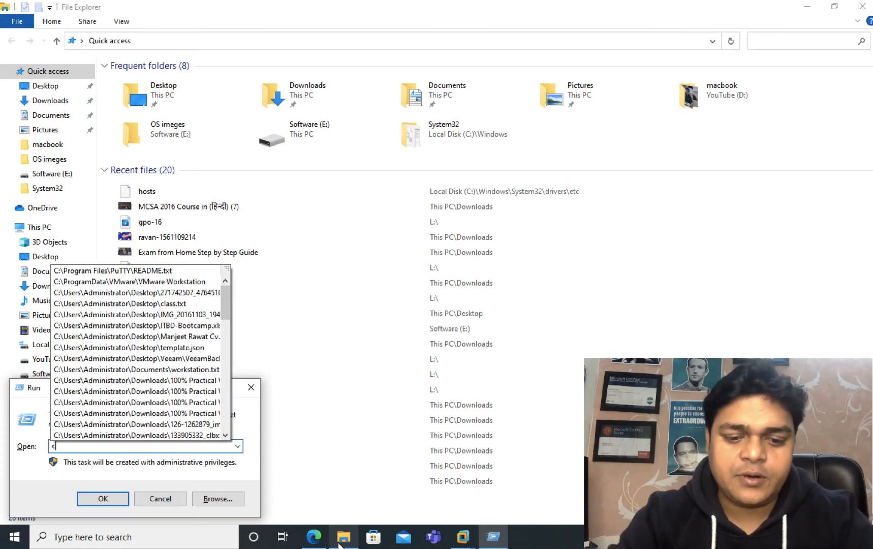
key(Return)
text(ipconfig)
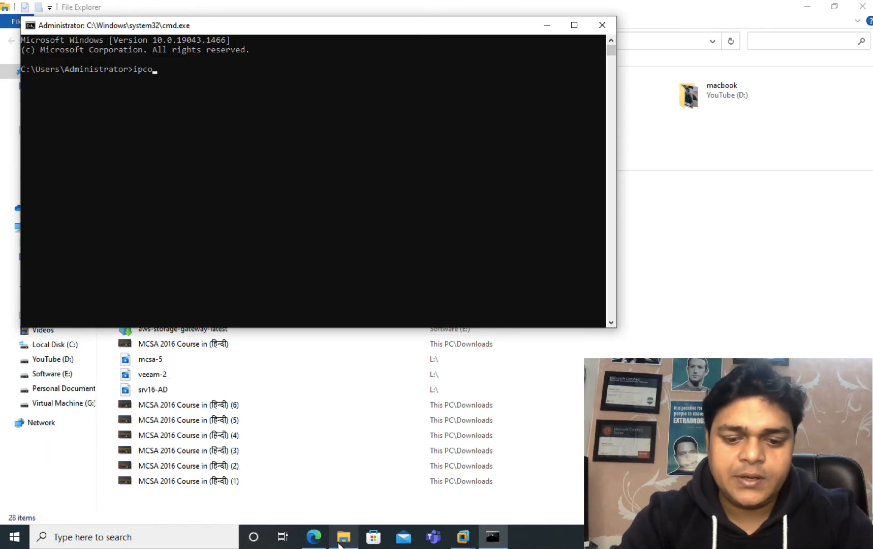
key(Return)
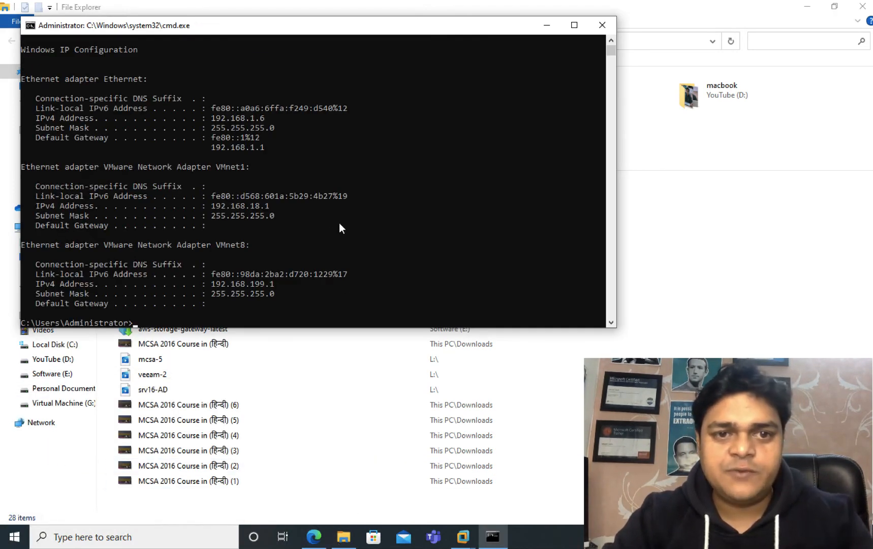
click(601, 25)
Step: Delete the veeam-share folder from the Personal Documents (F:) drive
click(36, 227)
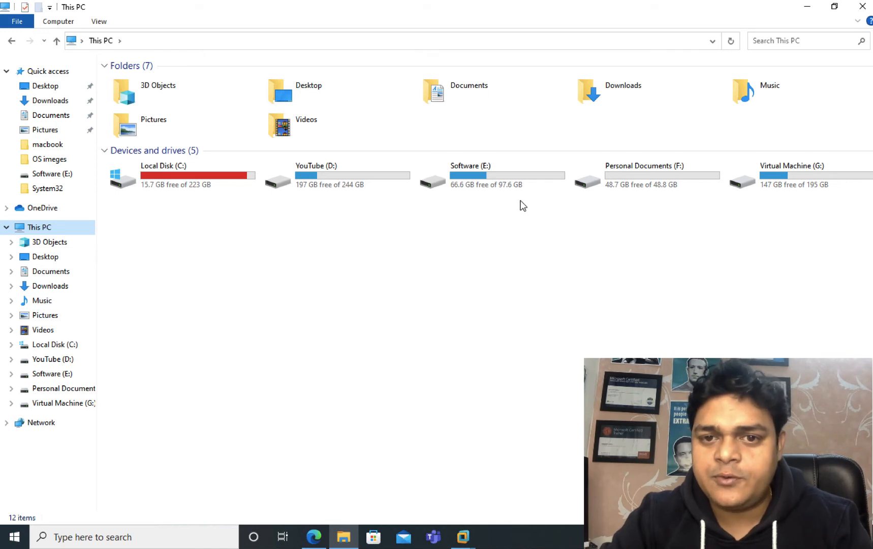
double_click(646, 177)
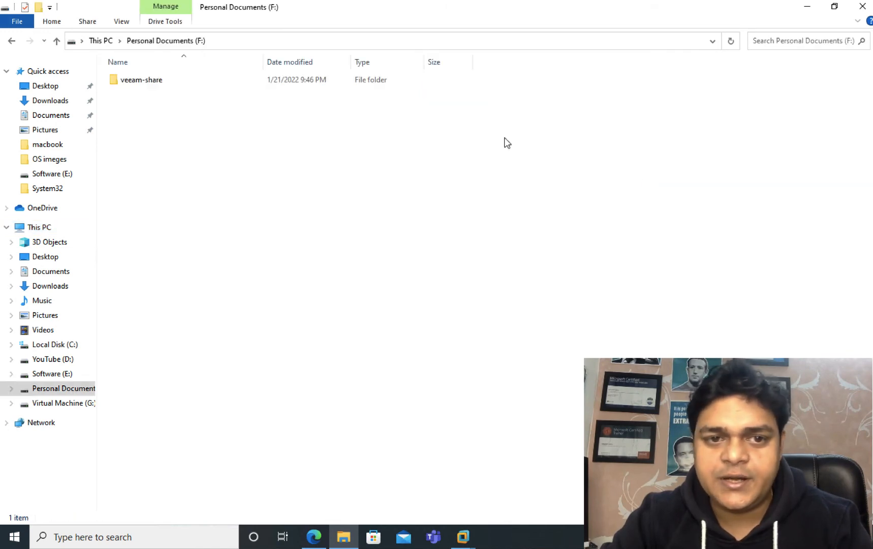
right_click(147, 84)
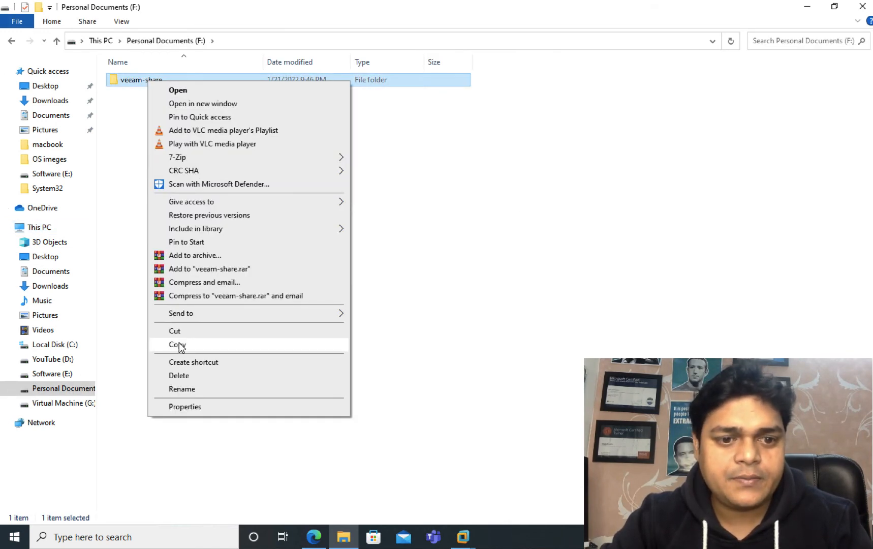
click(183, 376)
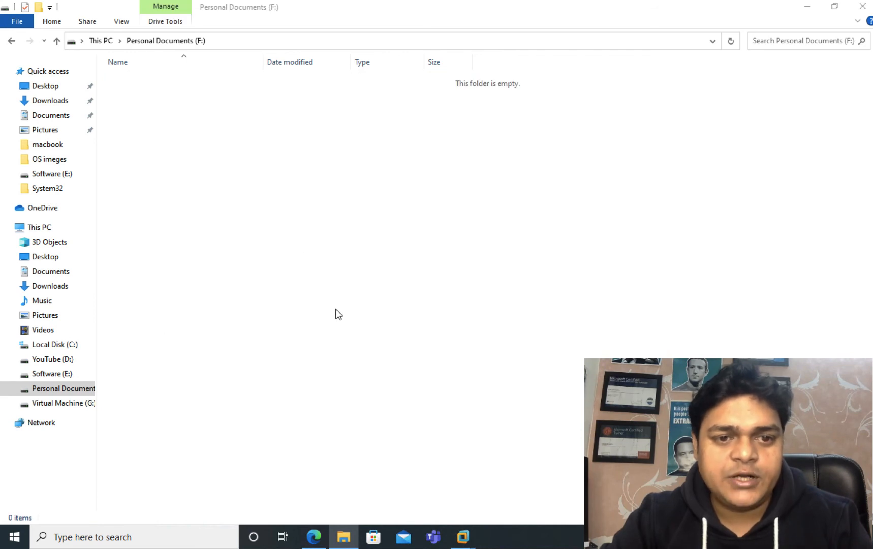
Step: Create a folder named shar-smb on the F: drive, check its contents, and return to the drive's root
right_click(161, 159)
mouse_move(251, 308)
click(364, 309)
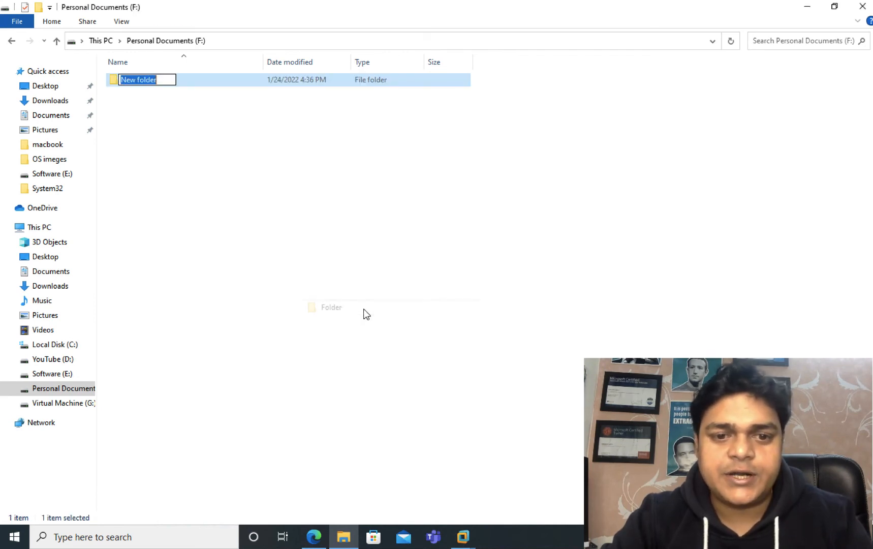
text(shar-smb)
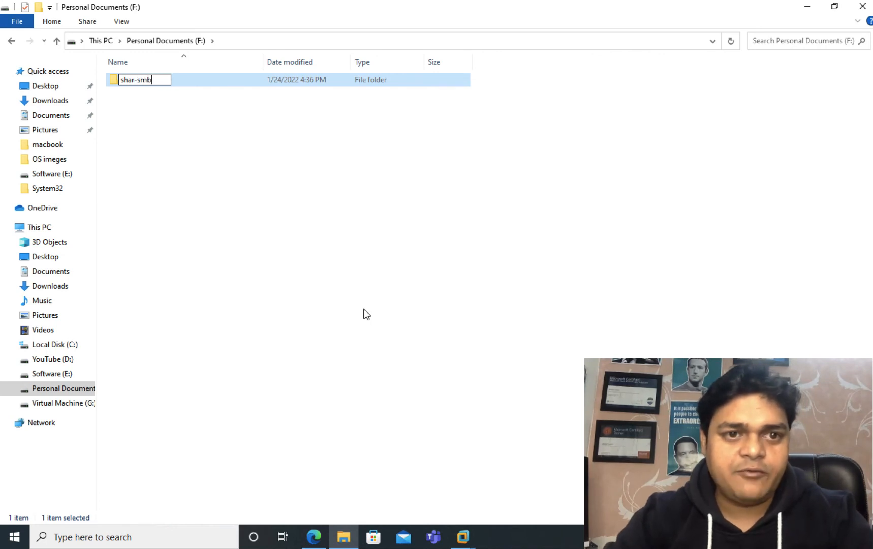
click(229, 197)
click(134, 79)
double_click(134, 79)
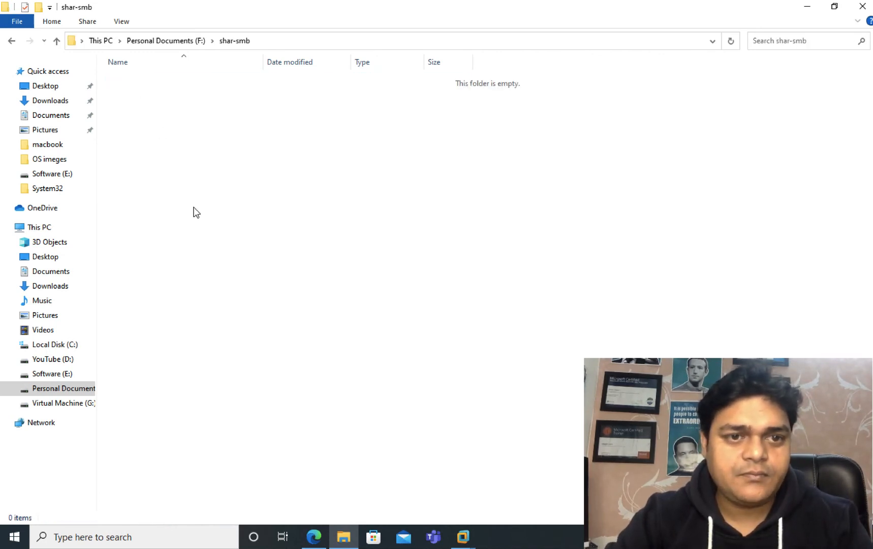
click(10, 41)
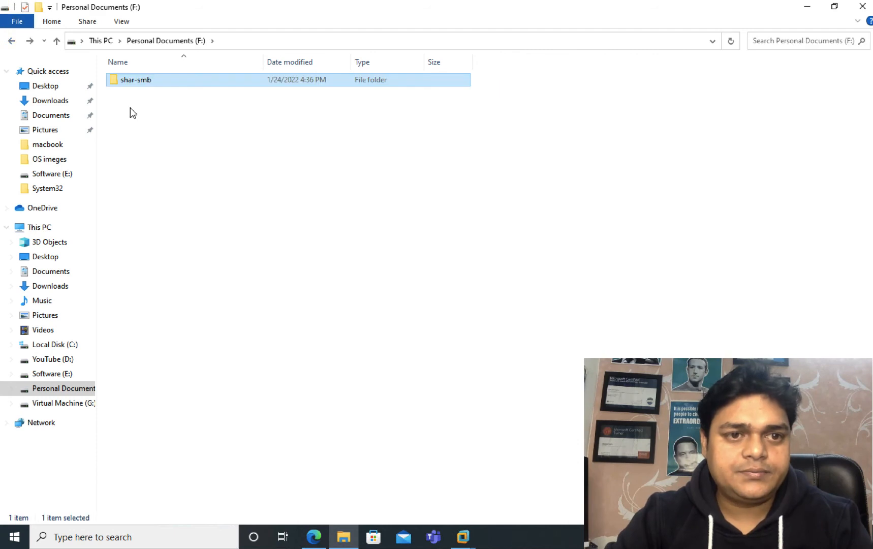
Step: Rename the shar-smb folder as share-smb
right_click(127, 81)
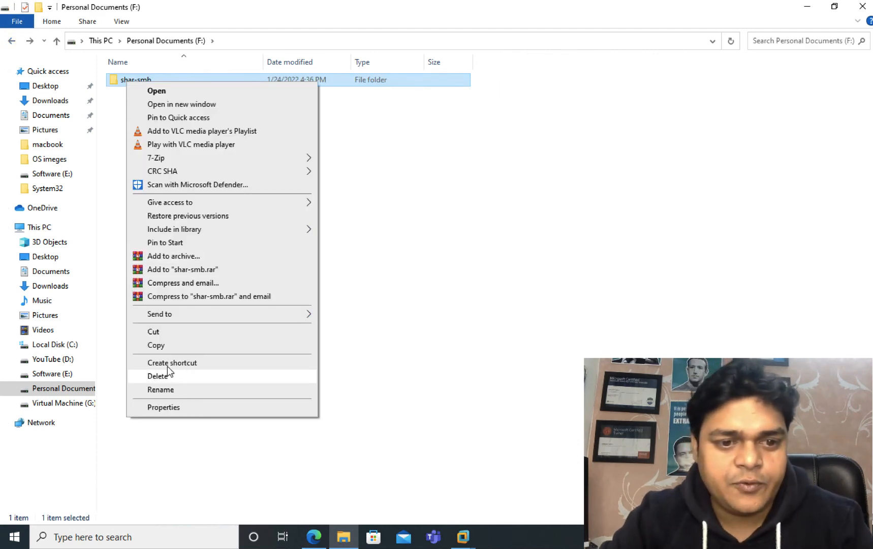
click(176, 389)
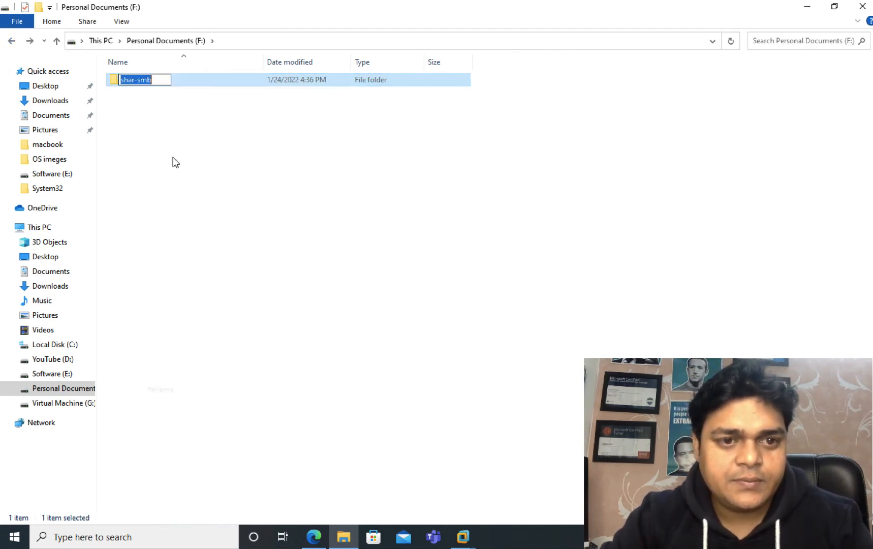
click(137, 80)
text(e)
key(Return)
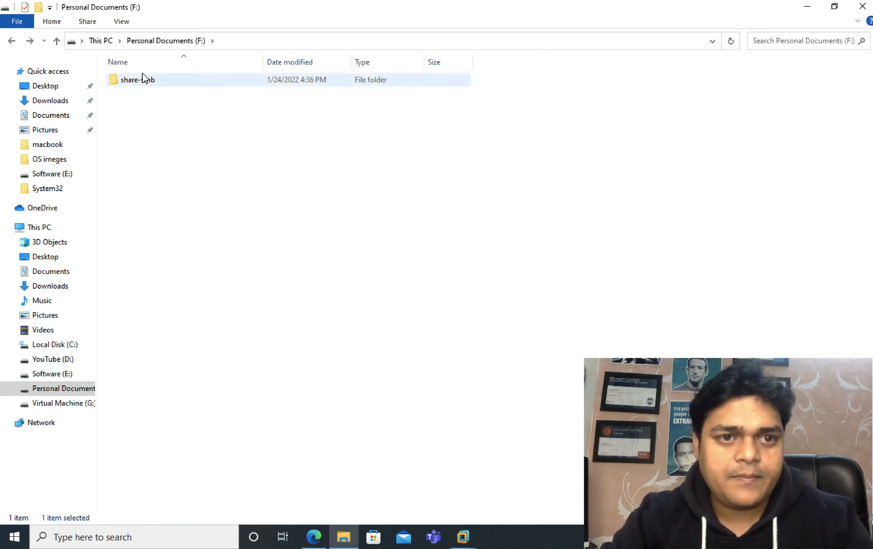
Step: Enable sharing of the share-smb folder in its Advanced Sharing settings, keeping the share name share-smb
right_click(143, 81)
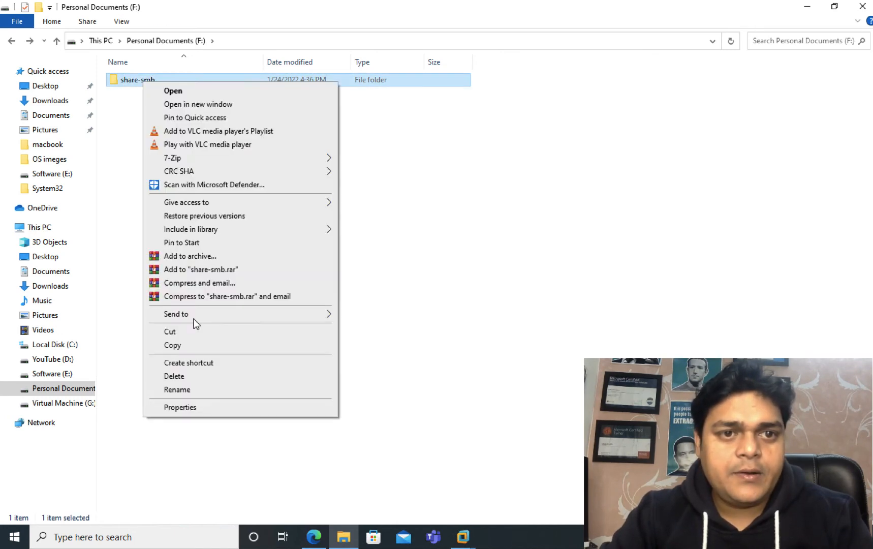
click(188, 408)
click(196, 111)
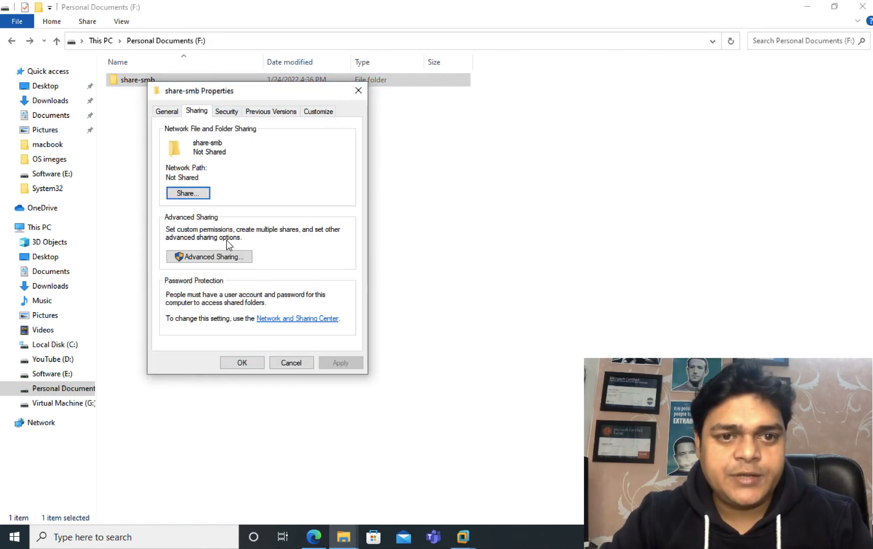
click(216, 255)
click(171, 134)
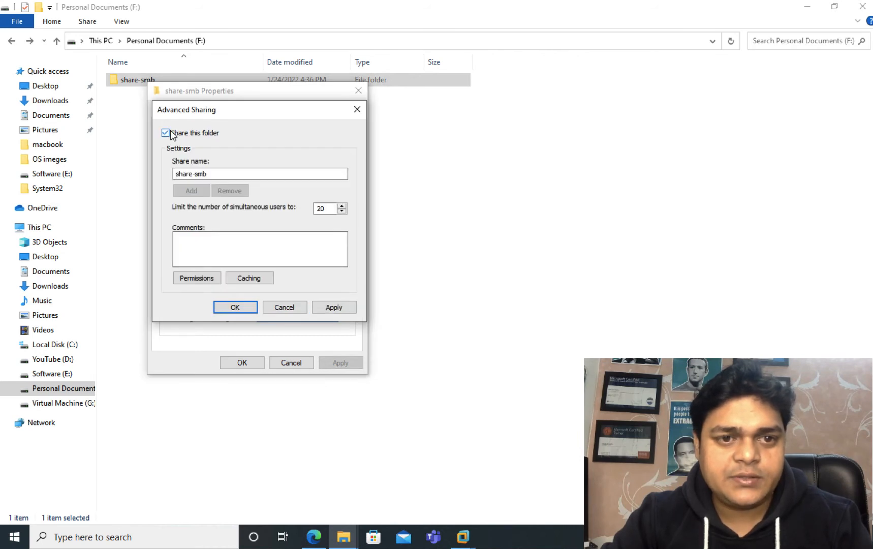
Step: Allow Everyone Full Control in the share permissions of share-smb and apply the sharing settings
click(195, 279)
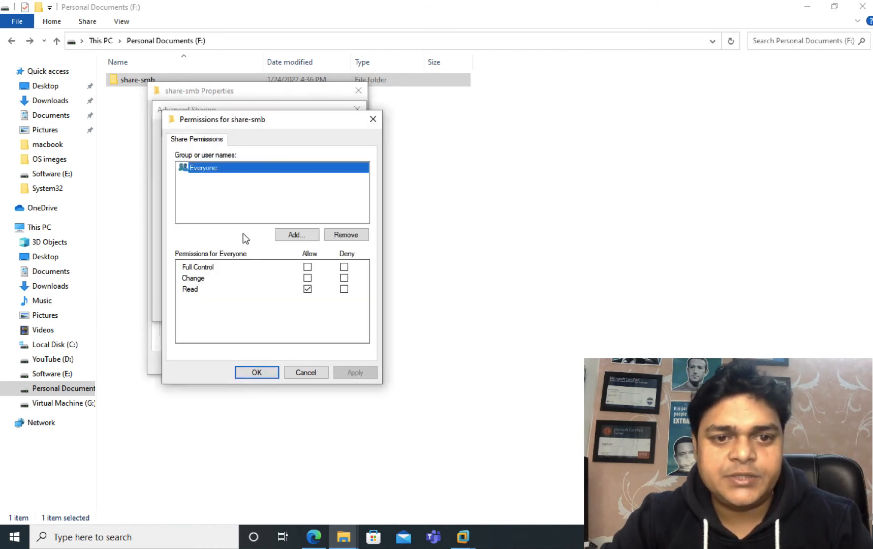
click(307, 266)
click(354, 374)
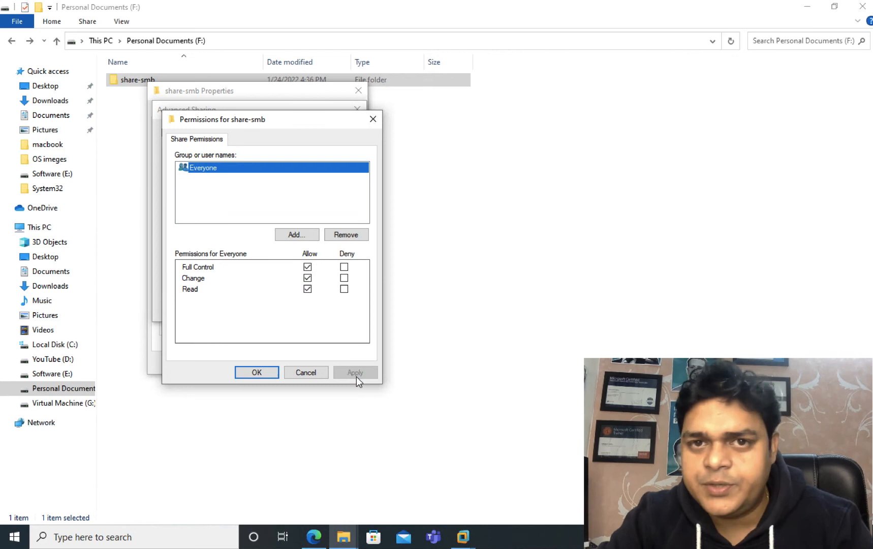
click(265, 371)
click(329, 308)
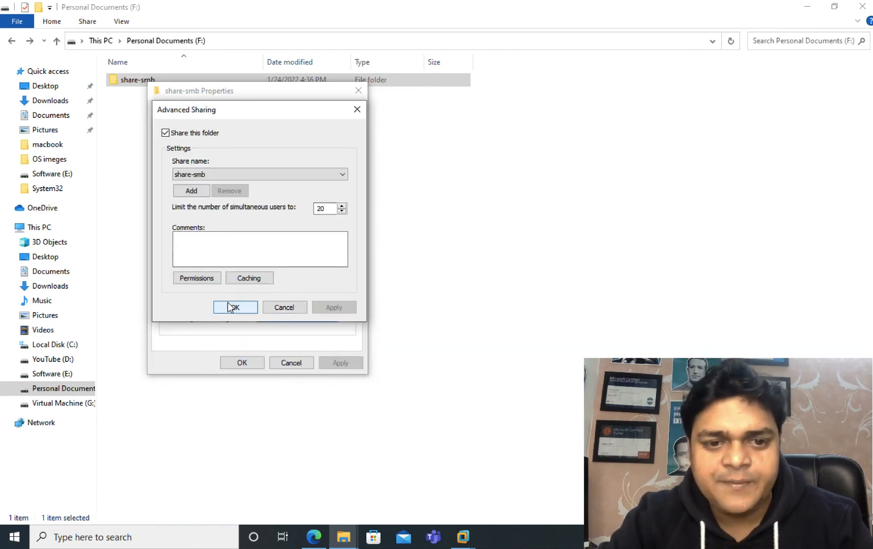
Step: Confirm the share-smb sharing settings and copy the folder's network path from its sharing properties
click(233, 307)
click(237, 360)
click(225, 213)
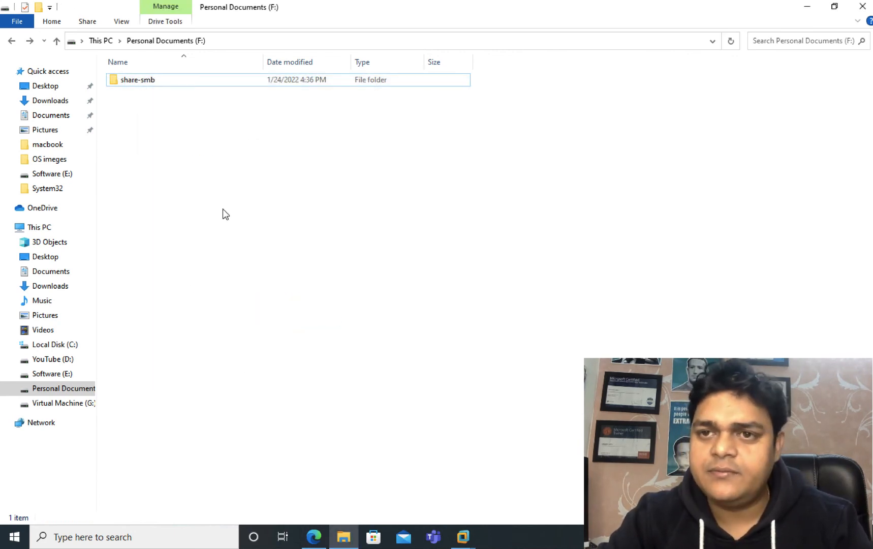
right_click(141, 82)
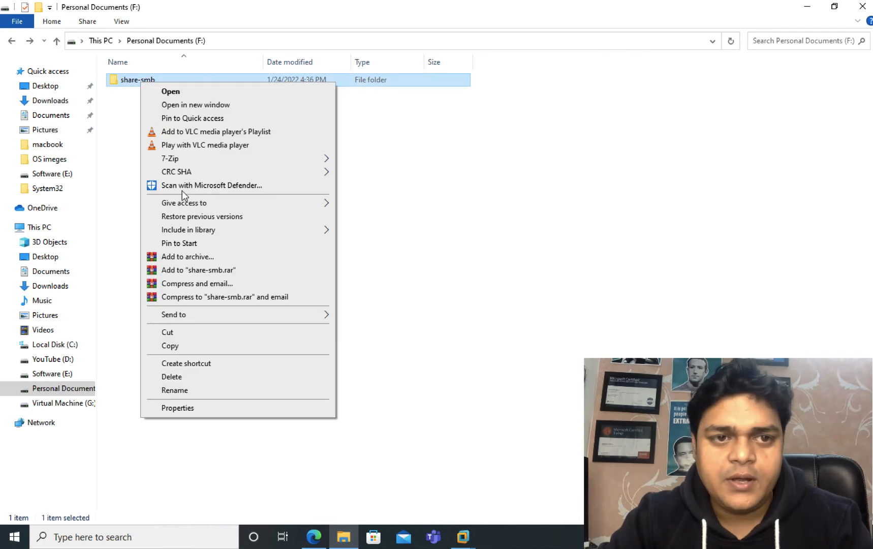
click(197, 408)
click(194, 114)
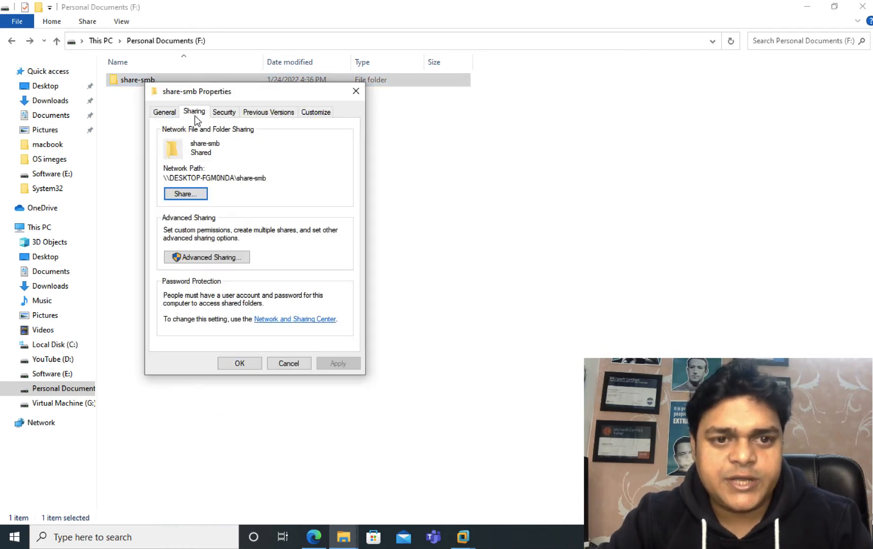
drag(260, 178, 164, 177)
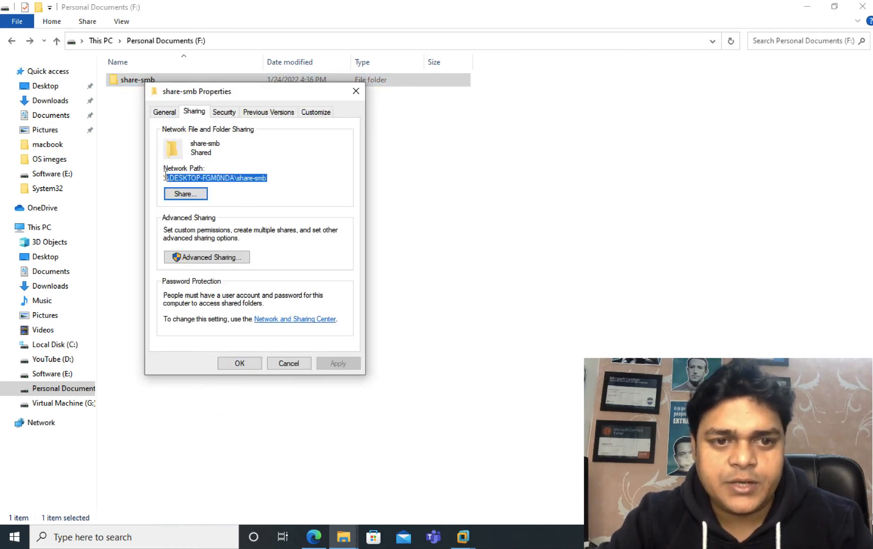
right_click(181, 176)
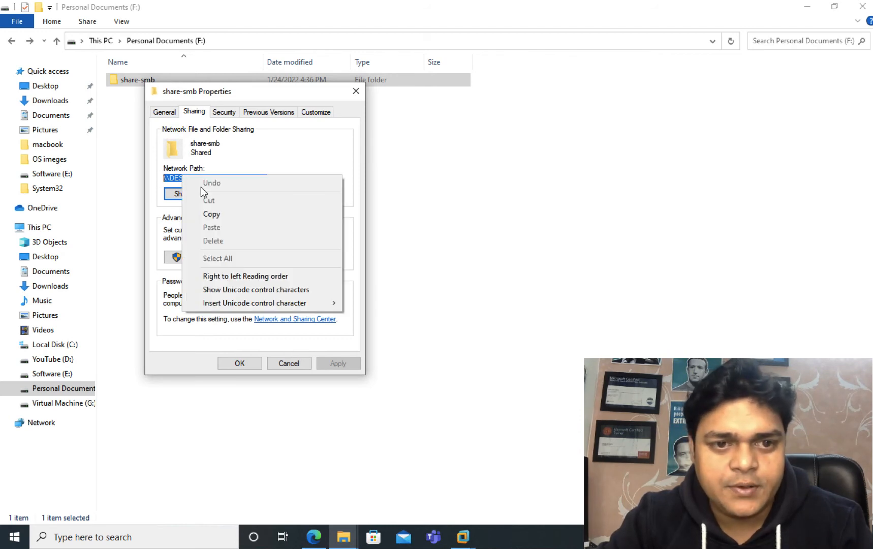
click(213, 213)
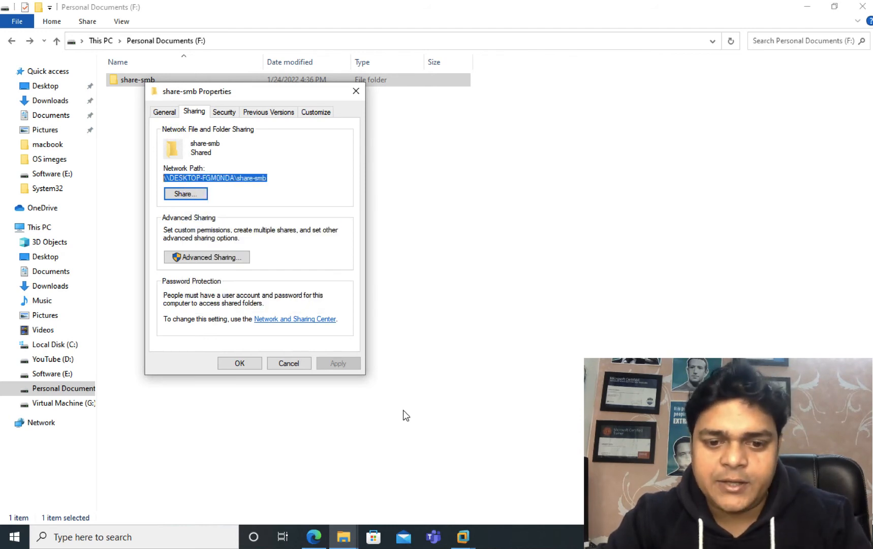
Step: Switch to the Domain virtual machine and paste \\DESKTOP-FGM0NDA\share-smb as the new backup repository's shared folder
click(464, 537)
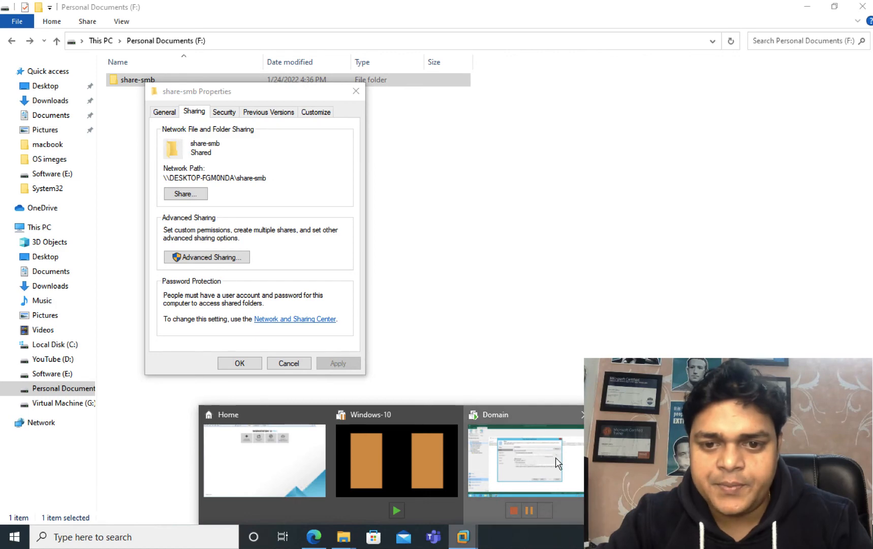
click(519, 464)
click(424, 183)
right_click(424, 183)
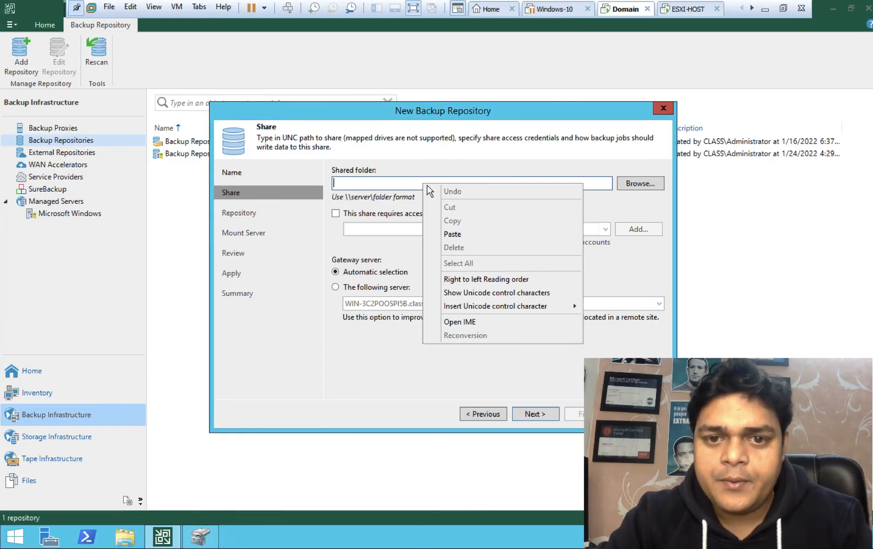
click(456, 238)
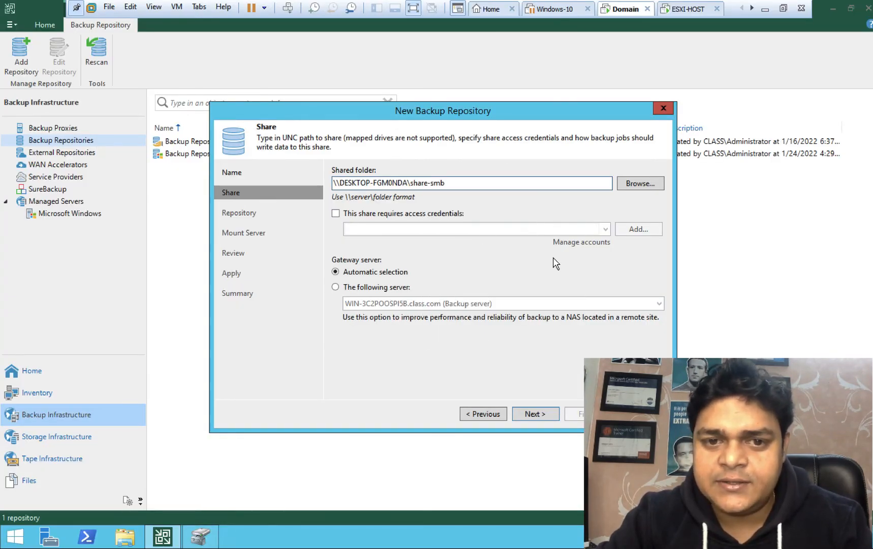
Step: Require access credentials for the share and add an Administrator credential with the account password
click(404, 219)
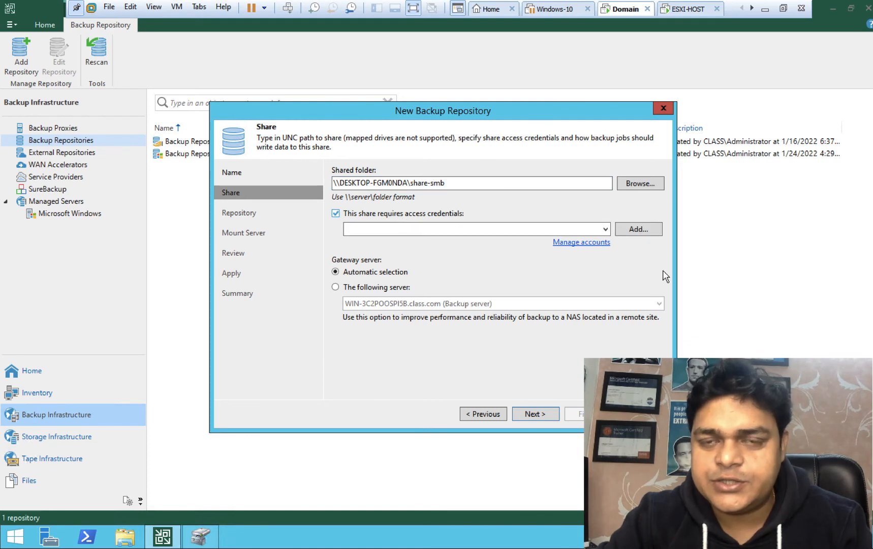
click(636, 224)
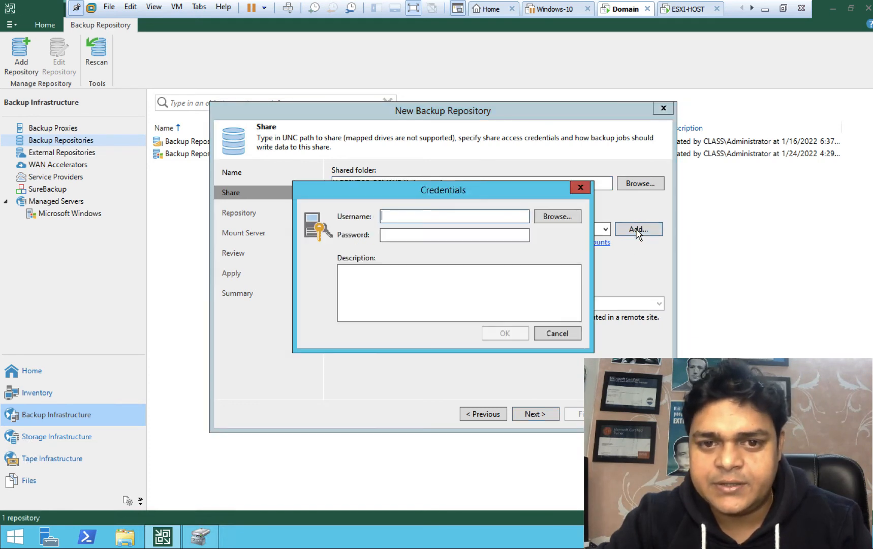
text(Admi)
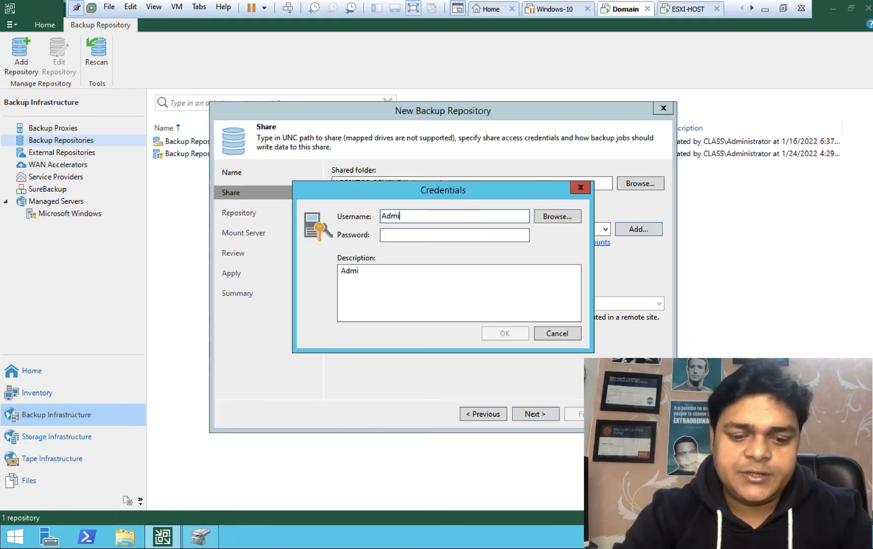
text(nistrator)
key(Tab)
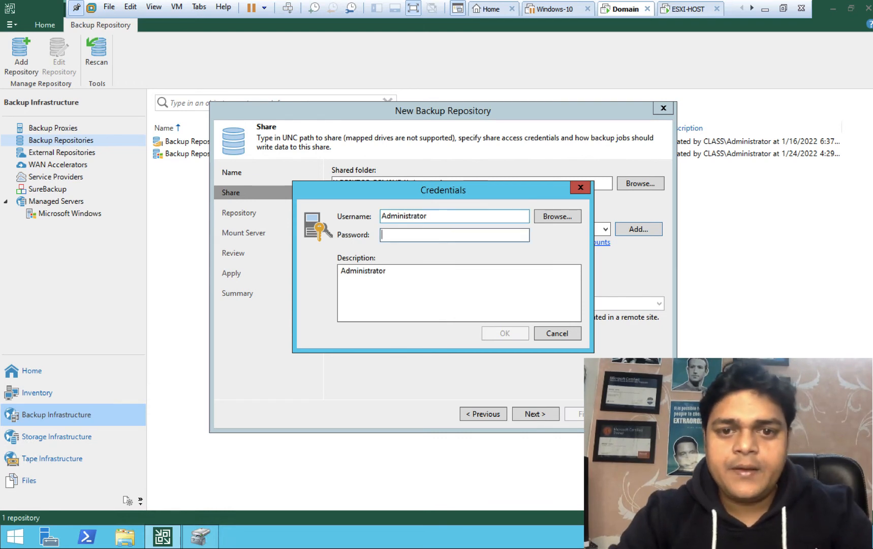
text(•••••••••)
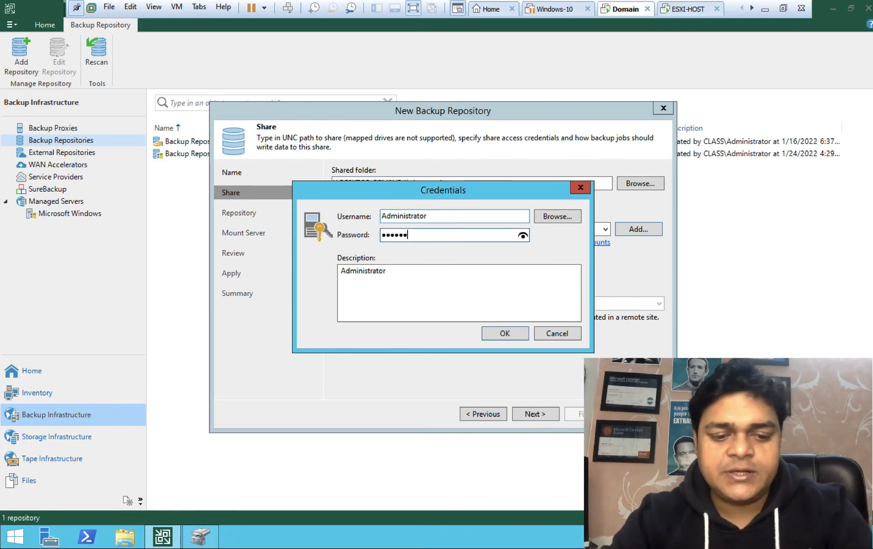
click(503, 333)
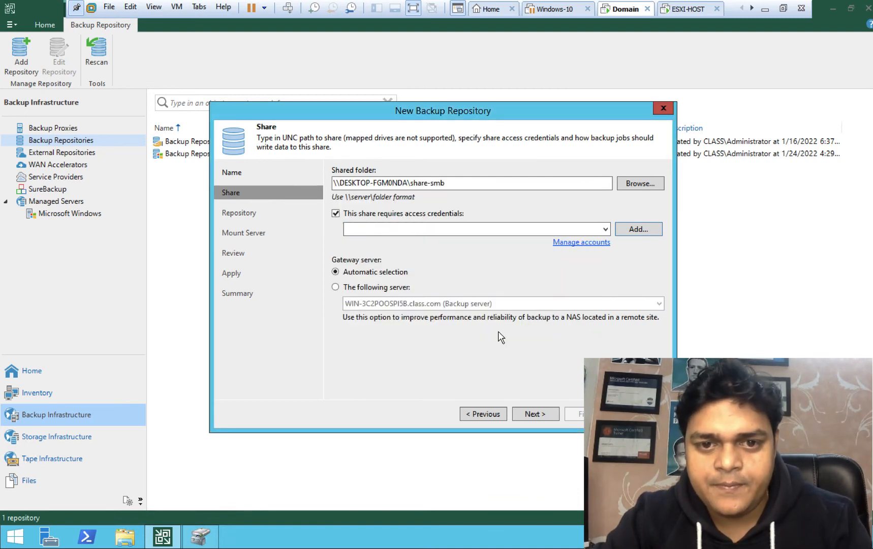
Step: Accept the default repository and mount server settings, apply the new SMB repository configuration and finish the wizard
click(536, 415)
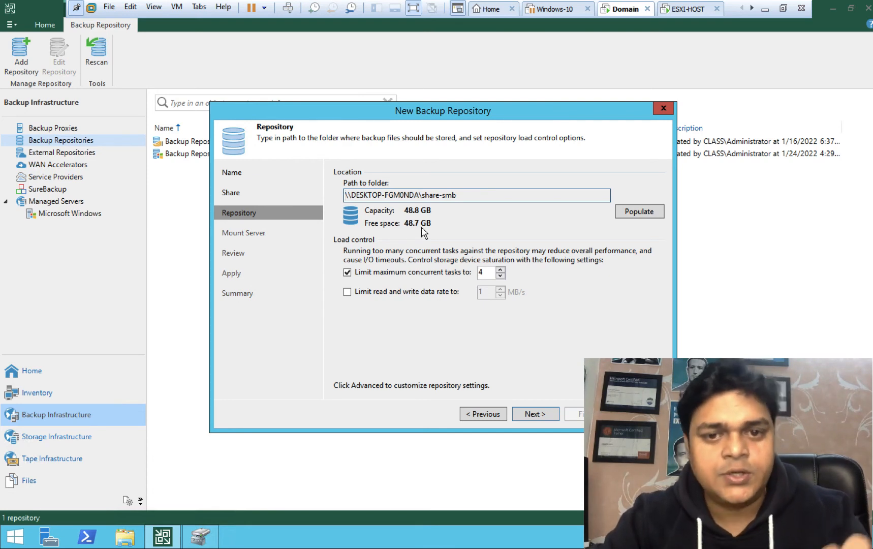
click(534, 416)
click(536, 415)
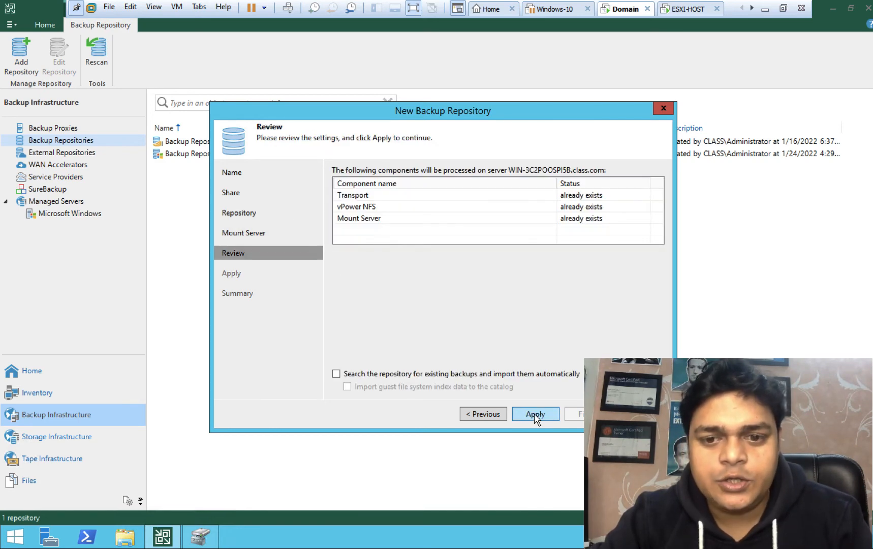
click(535, 414)
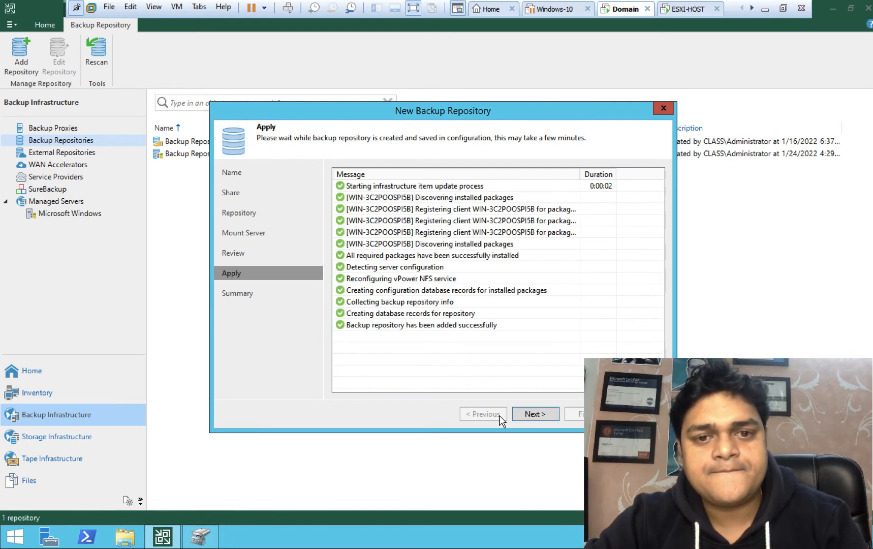
click(554, 419)
click(578, 417)
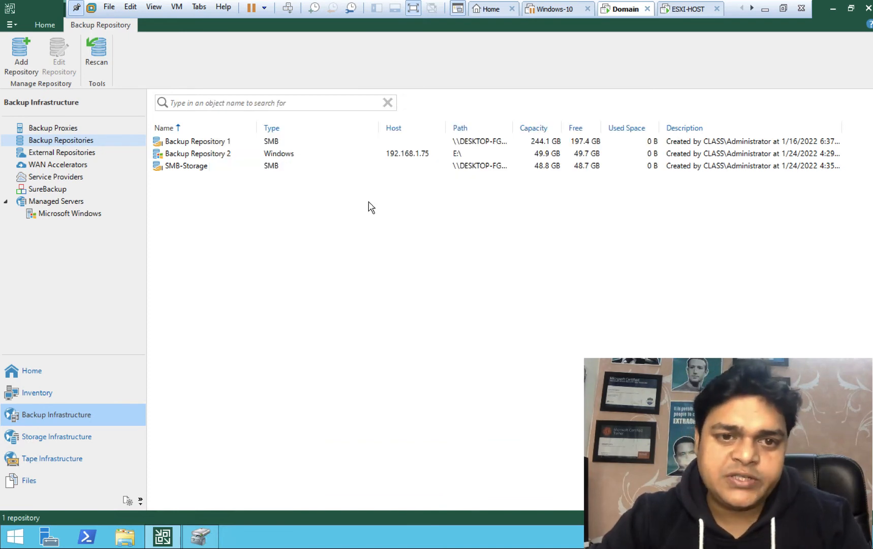
Step: Review the Backup Repository 1, Backup Repository 2 and SMB-Storage entries, including the available actions for Backup Repository 2
right_click(192, 158)
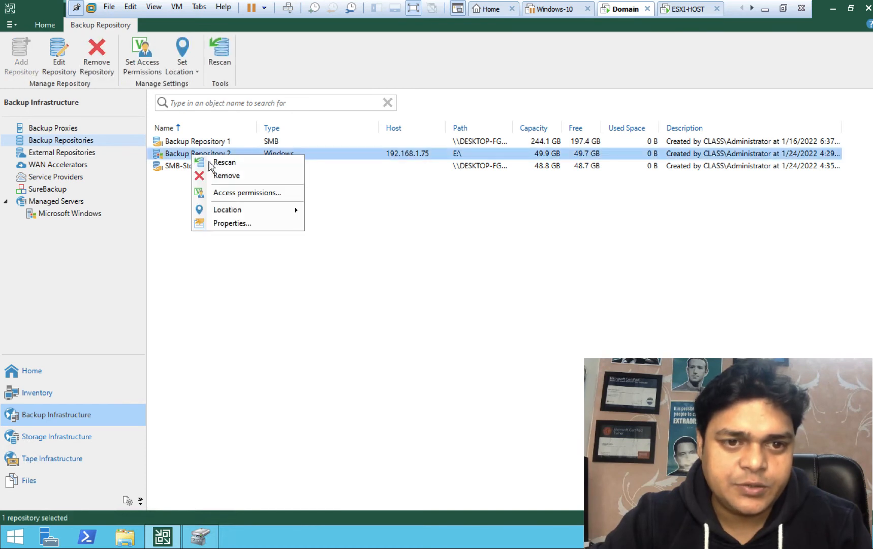
click(220, 270)
click(381, 154)
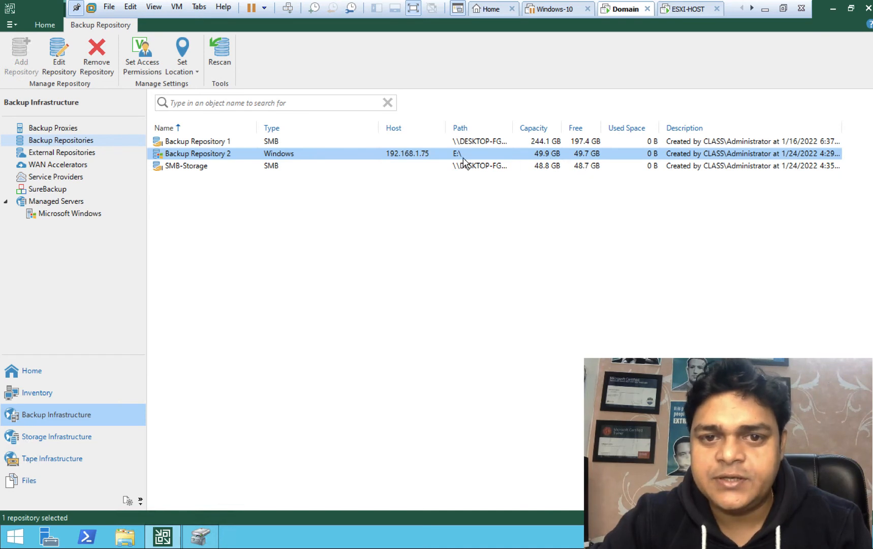
click(240, 165)
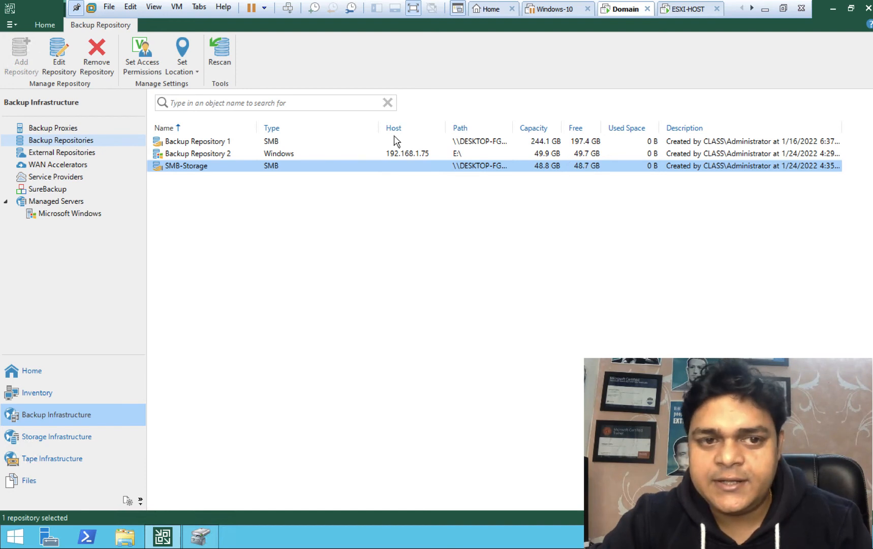
click(378, 137)
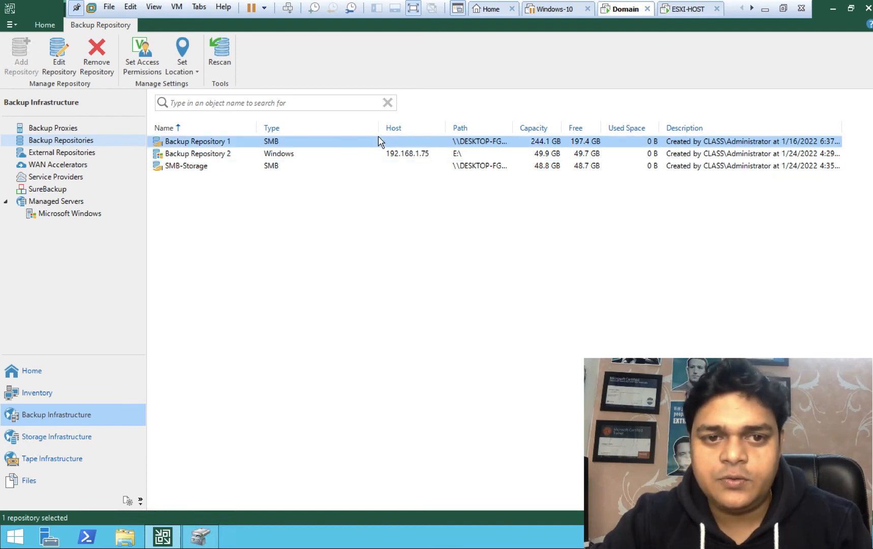
click(213, 157)
click(198, 167)
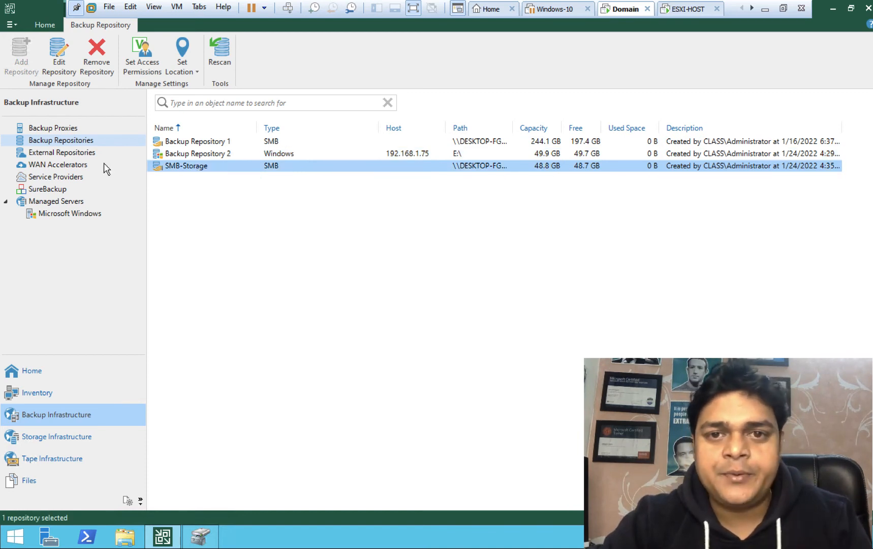
Step: Examine the deduplicating storage appliance types for a new repository, open the Dell EMC Data Domain setup and cancel it
right_click(61, 142)
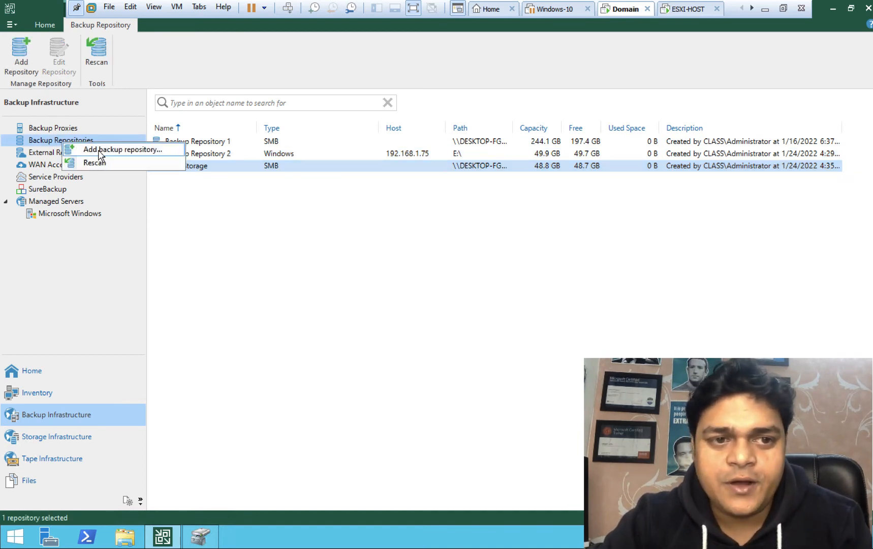
click(22, 60)
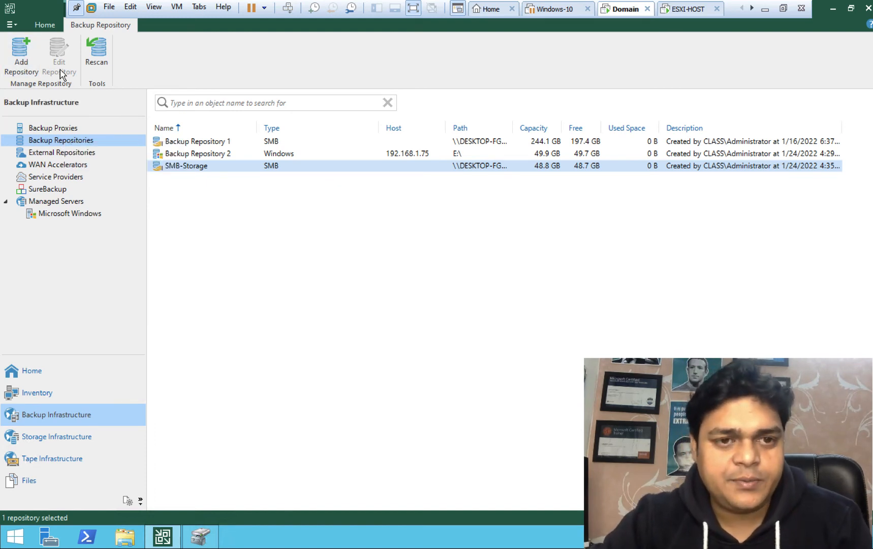
click(22, 49)
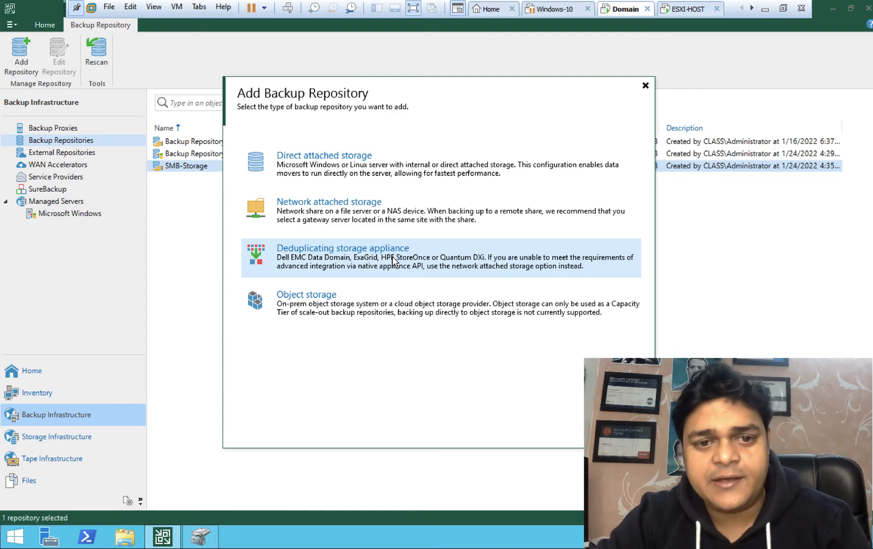
click(355, 258)
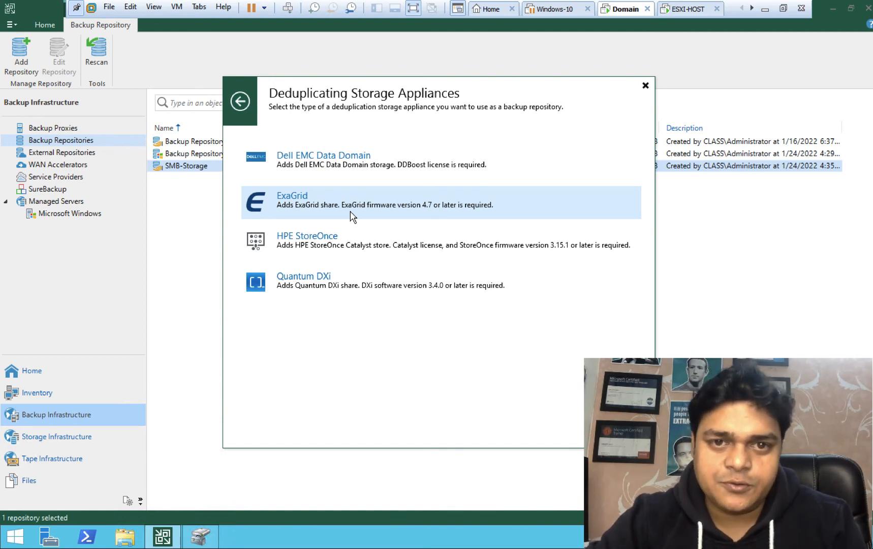
click(343, 174)
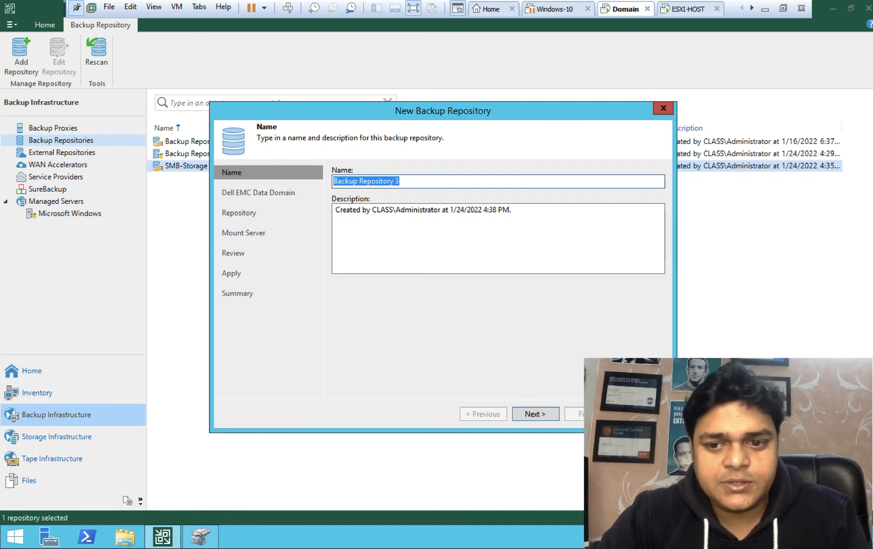
click(641, 414)
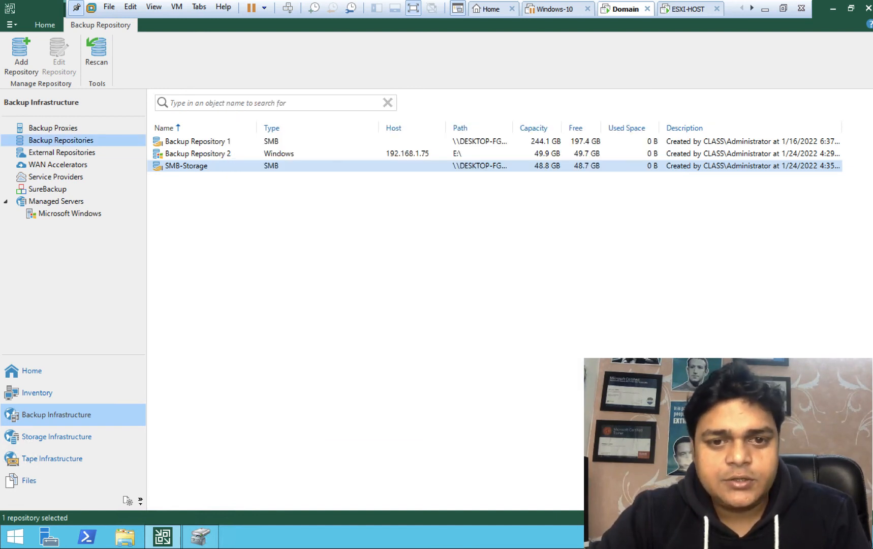
Step: Examine the object storage types offered for a new backup repository and close the selection
right_click(72, 146)
click(109, 150)
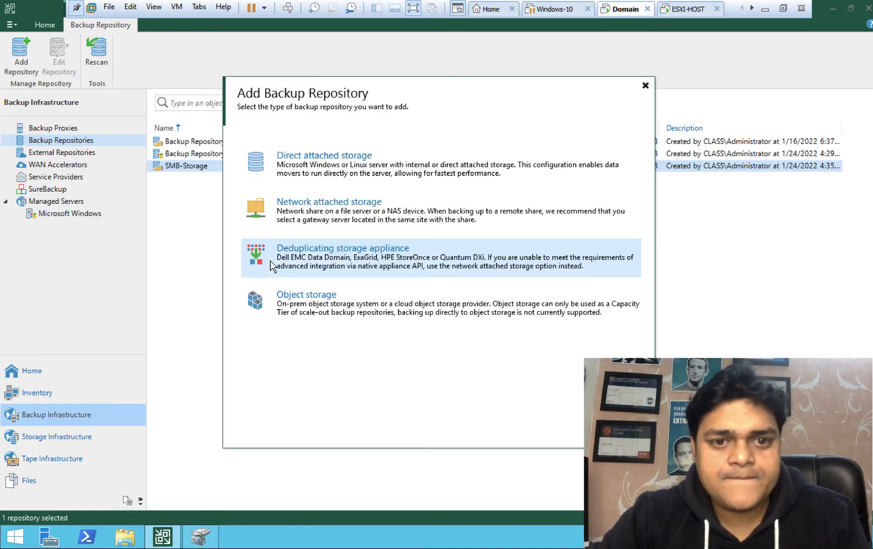
click(358, 304)
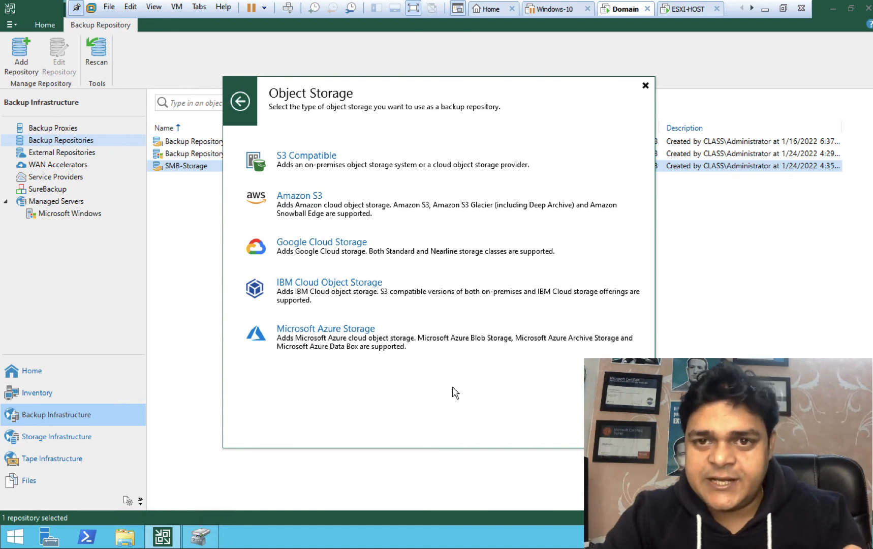
click(646, 87)
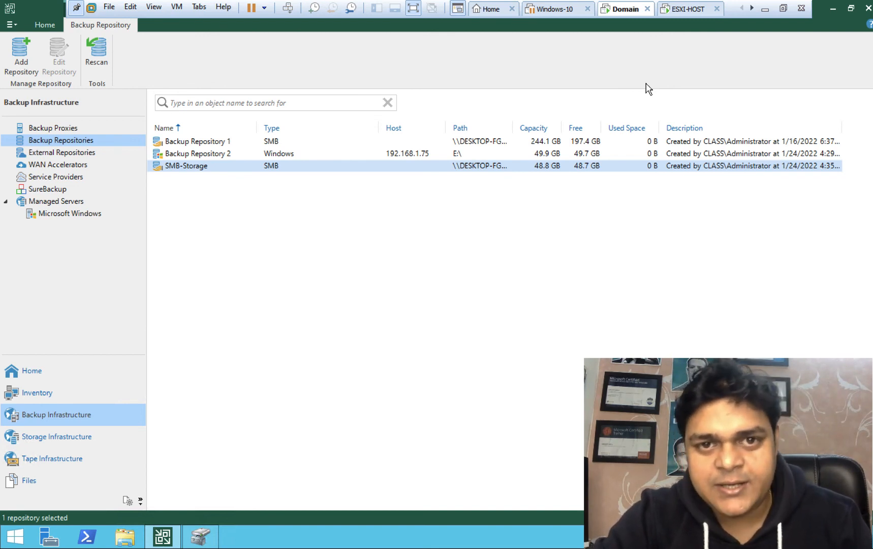
key(ctrl+Left)
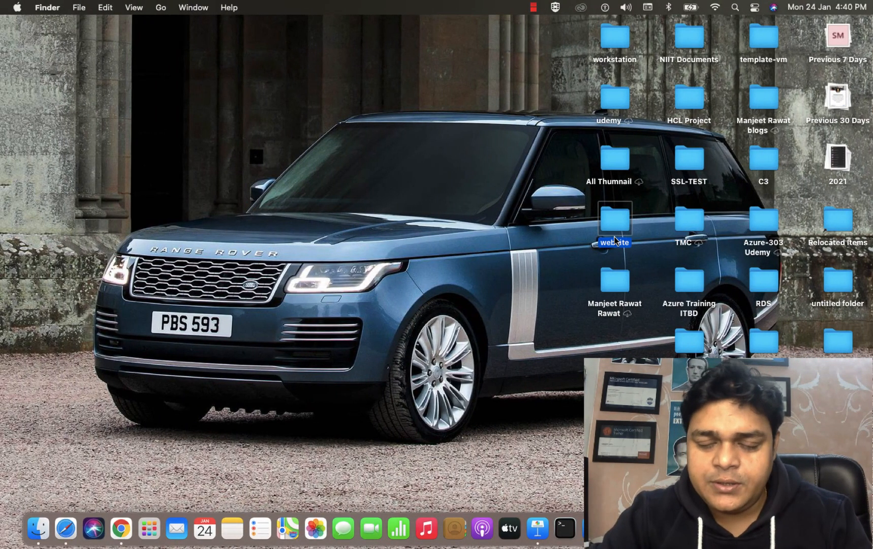
click(557, 291)
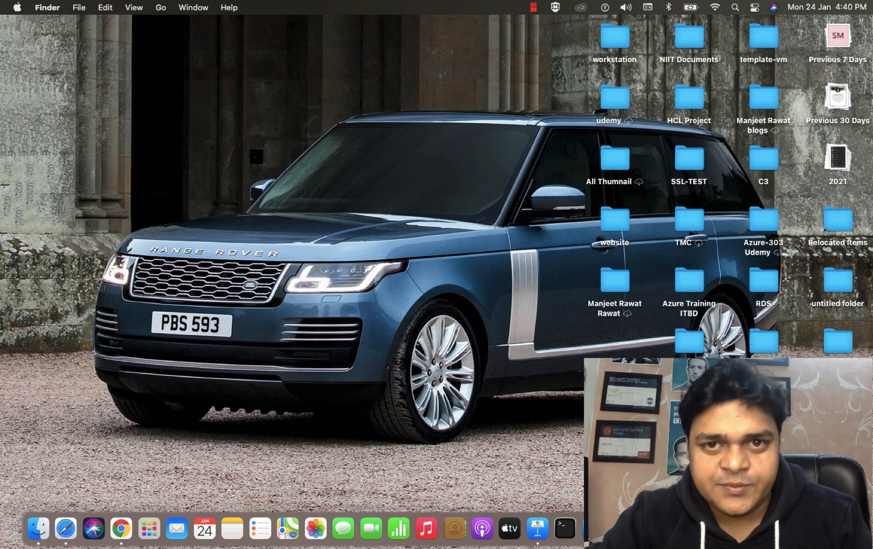
right_click(784, 529)
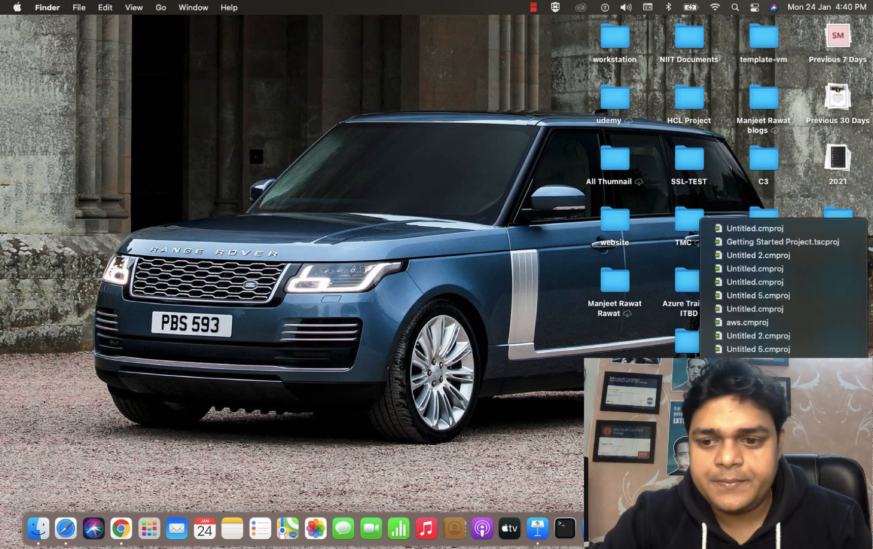